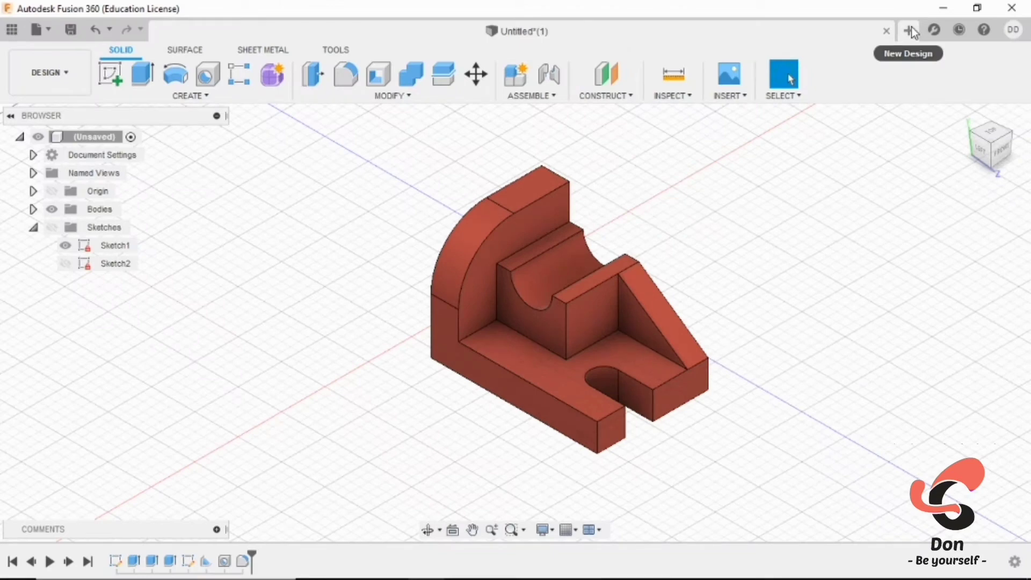
# Create a new design and start a sketch on the top plane
pyautogui.click(910, 29)
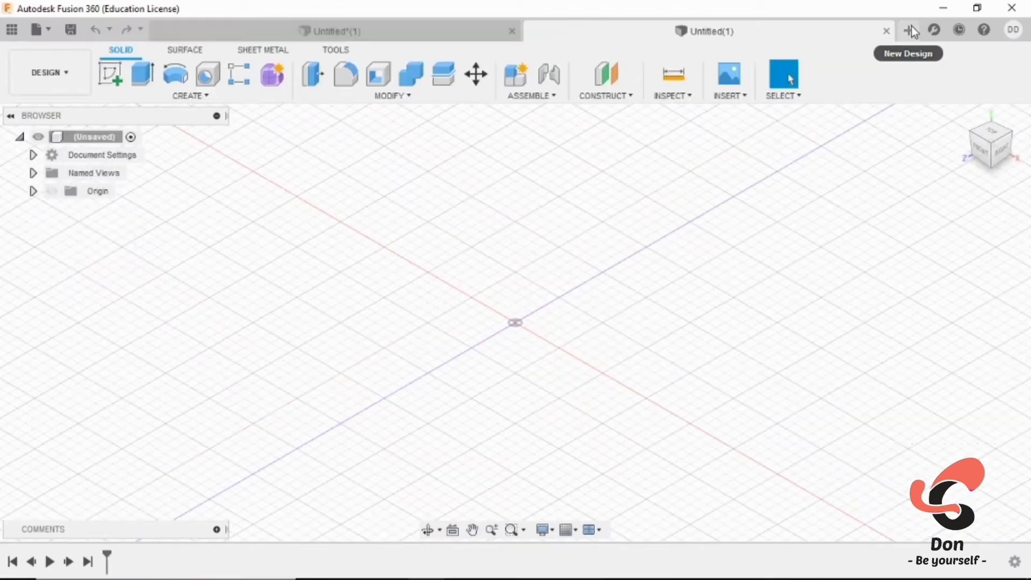
pyautogui.click(110, 77)
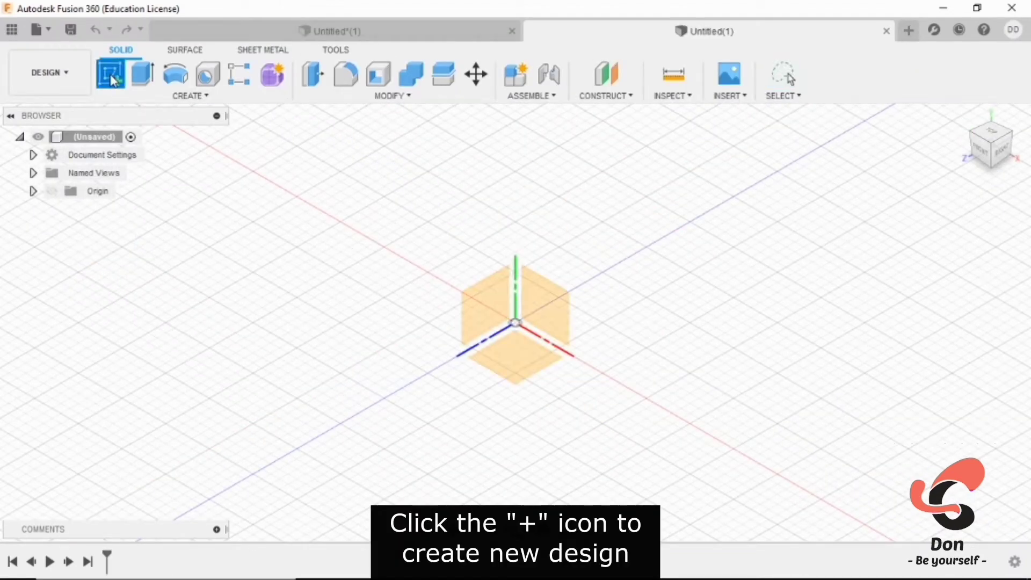
pyautogui.click(526, 361)
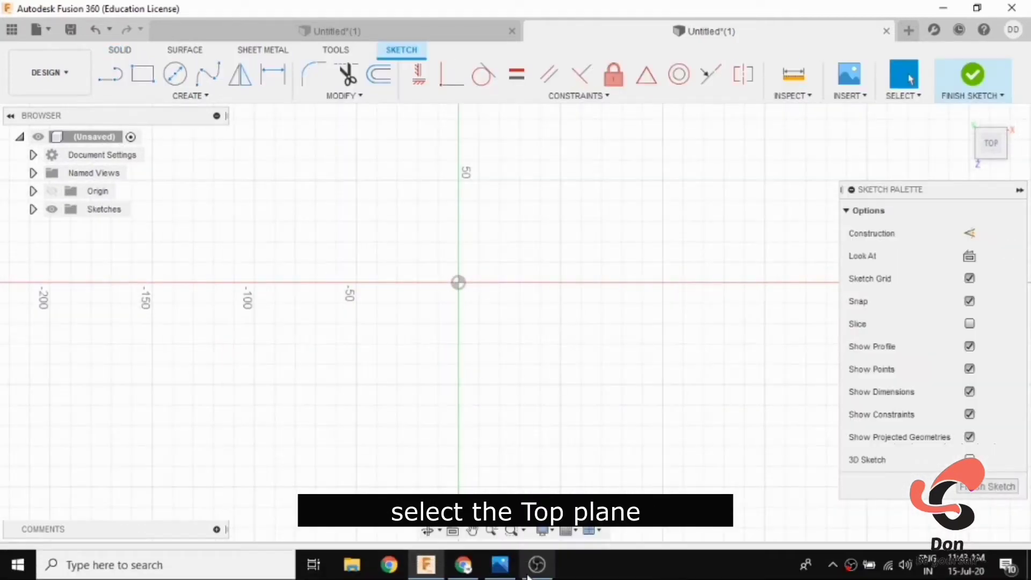
# Check the base shape in the reference drawing and sketch a rectangle from the origin, about 70 mm wide and 90 mm tall, towards negative X
pyautogui.click(500, 564)
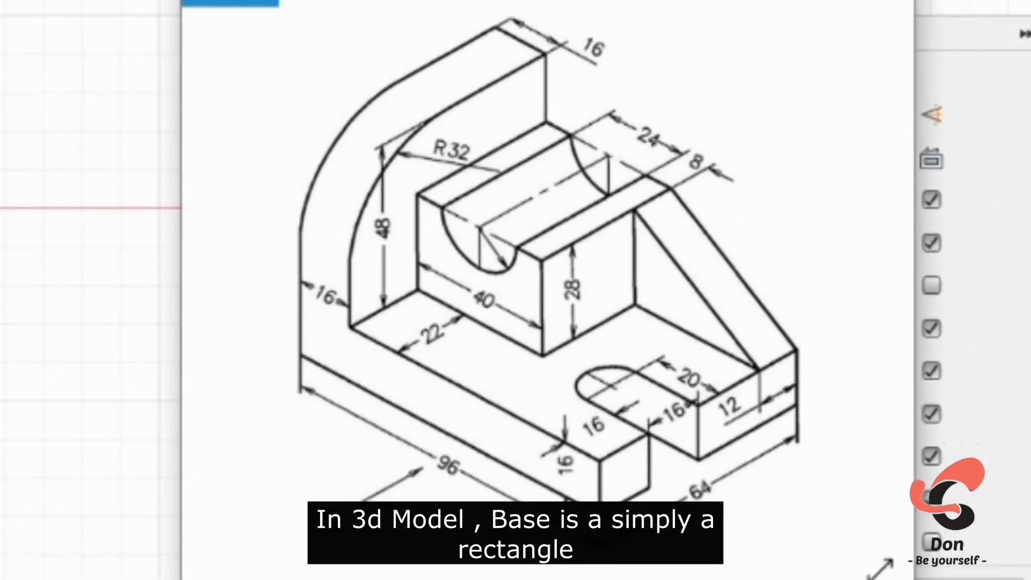
pyautogui.hotkey('alt', 'Tab')
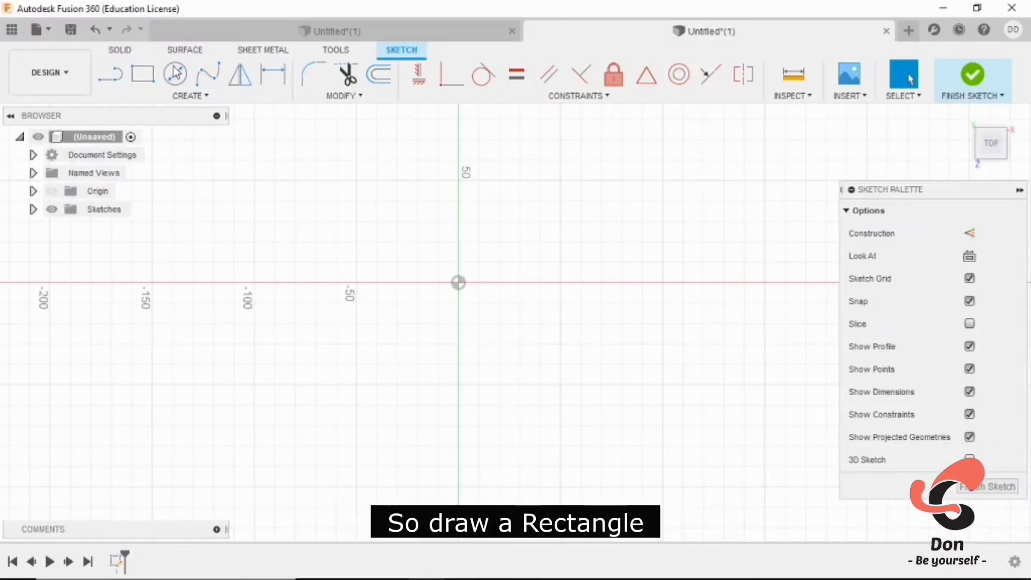
pyautogui.click(146, 73)
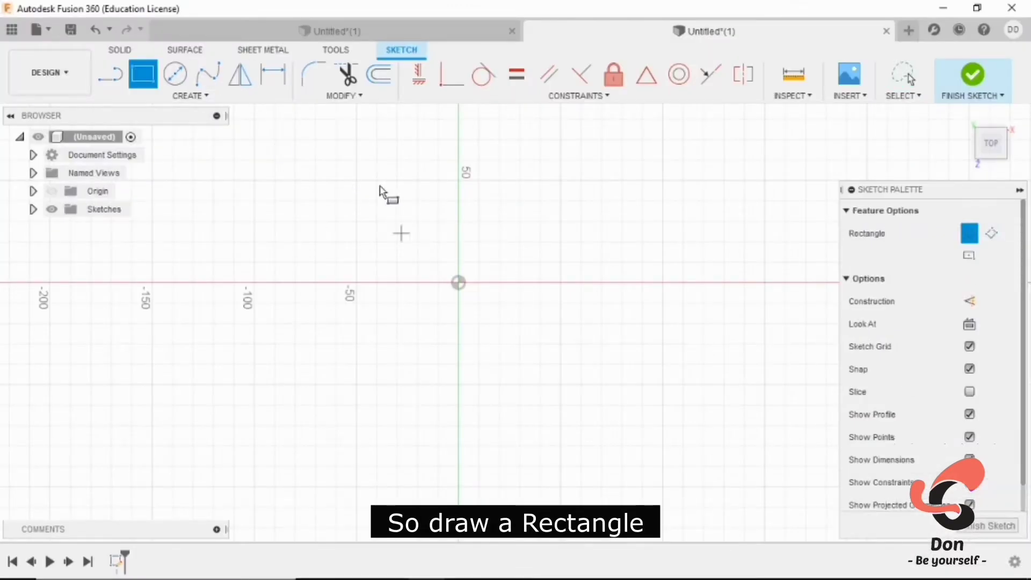
pyautogui.click(459, 283)
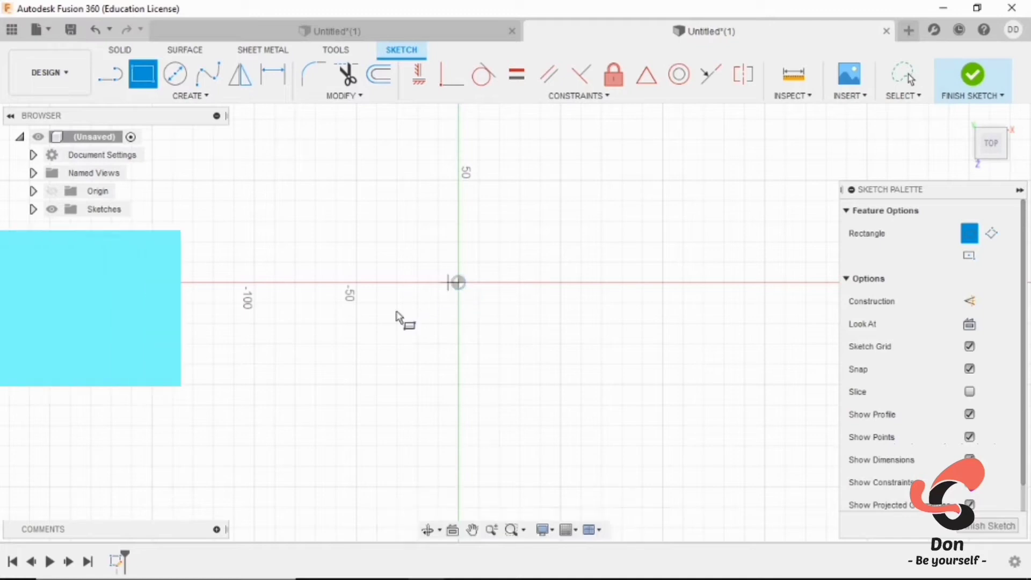
pyautogui.click(315, 464)
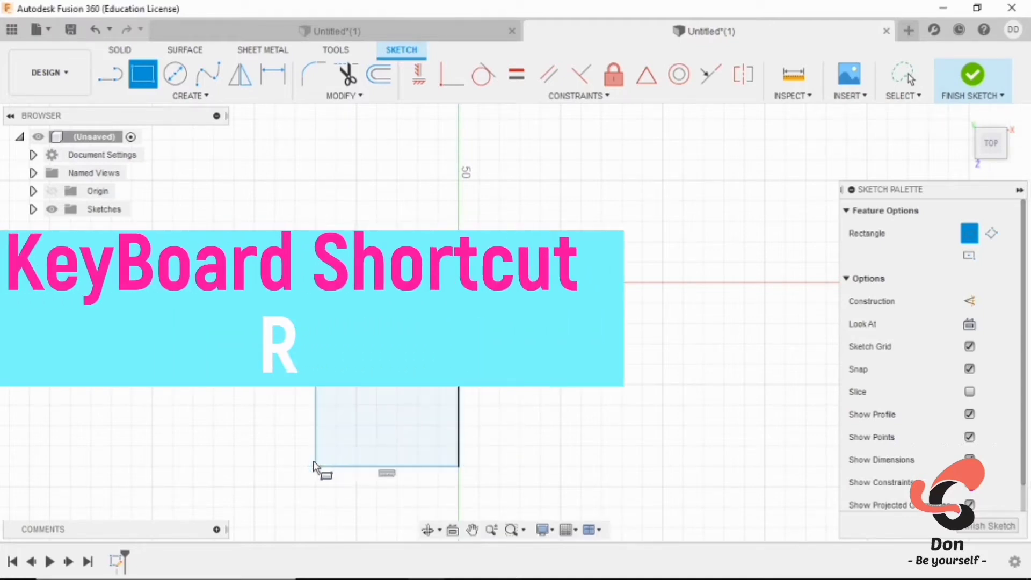
# Draw a full-width rectangle about 20 mm deep inside the base's upper edge and a smaller rectangle beneath it against the base's right edge
pyautogui.hotkey('alt', 'Tab')
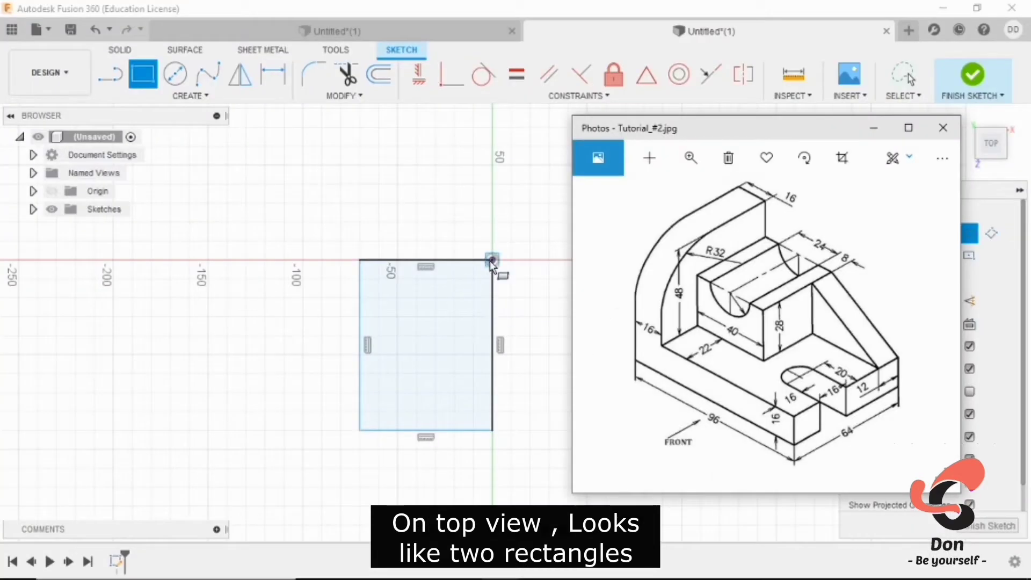
pyautogui.click(105, 167)
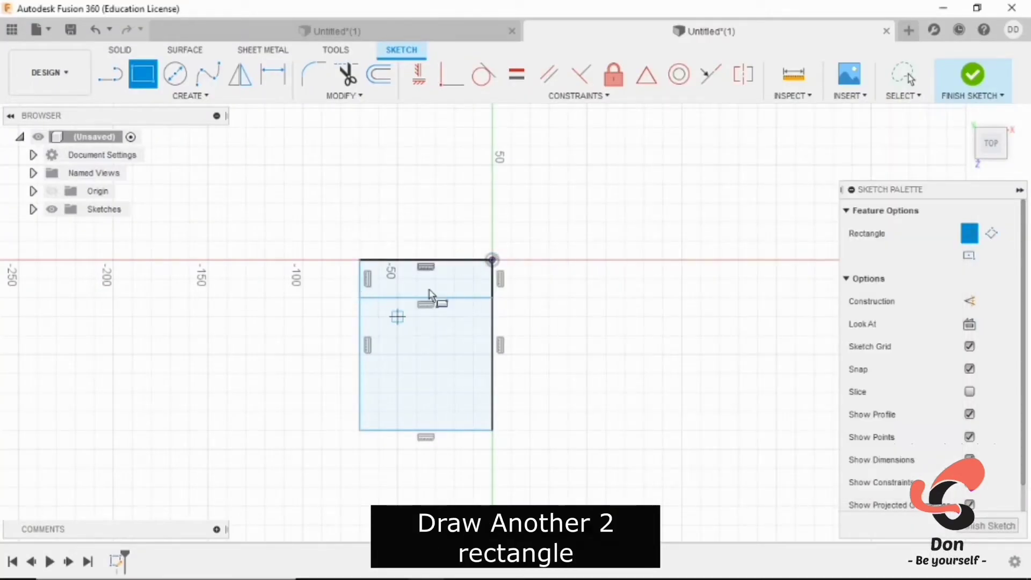
pyautogui.click(491, 298)
pyautogui.click(406, 360)
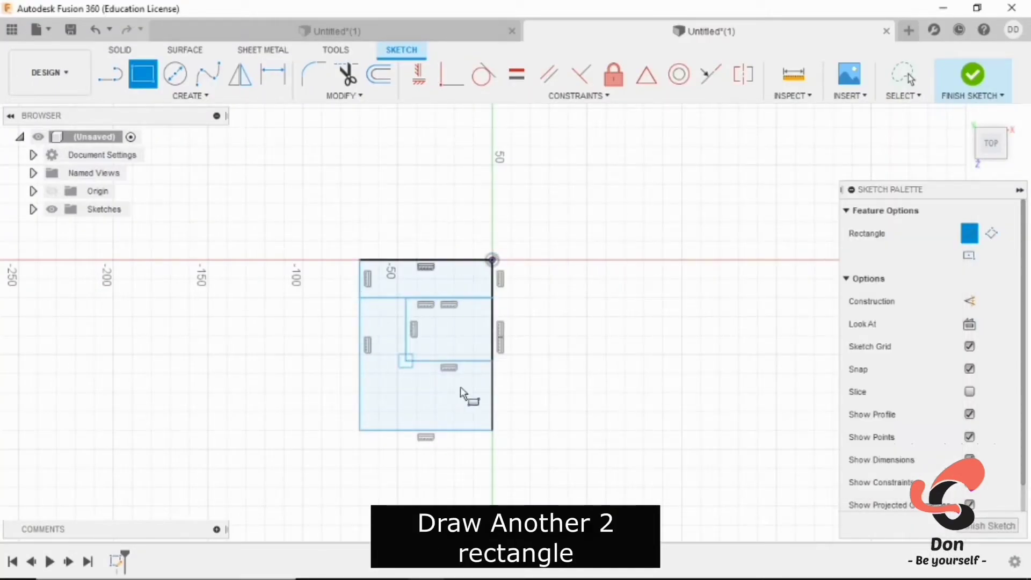
# Draw two parallel vertical lines about 14 mm apart, rising from the base's lower edge, as the sides of the slot
pyautogui.scroll(1, 437, 422)
pyautogui.press('l')
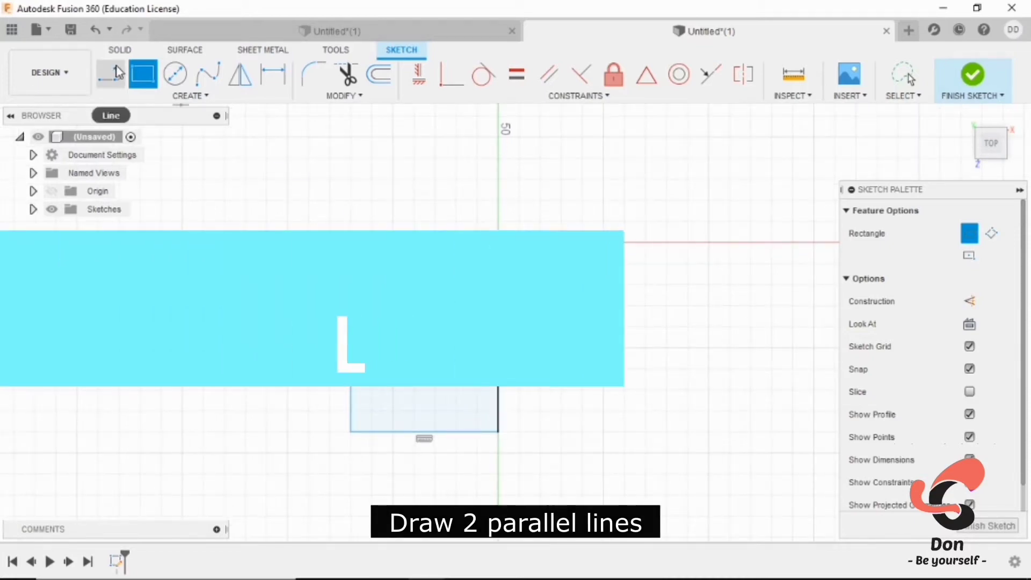
pyautogui.click(414, 431)
pyautogui.click(414, 389)
pyautogui.click(451, 392)
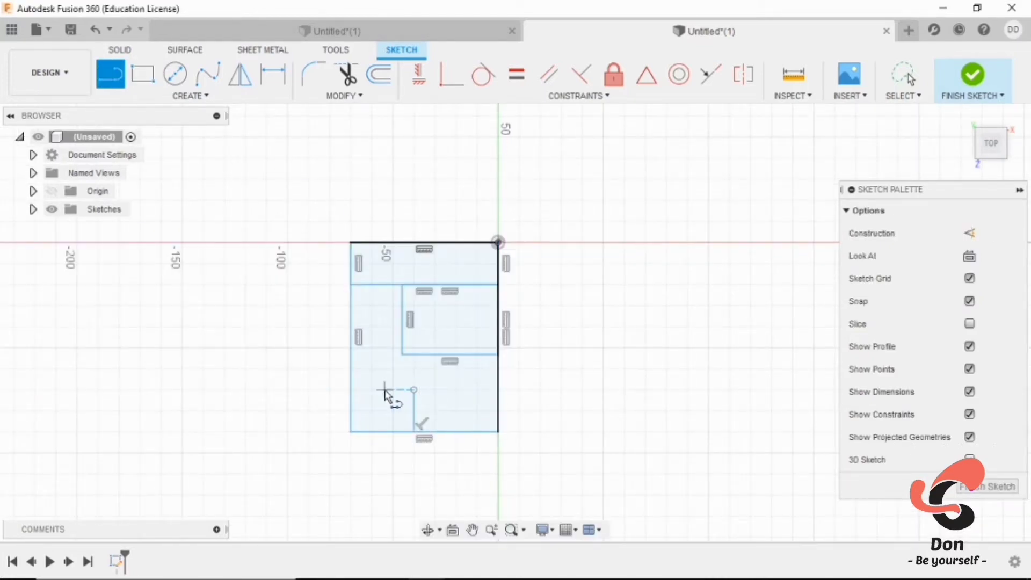
pyautogui.click(385, 389)
pyautogui.click(385, 431)
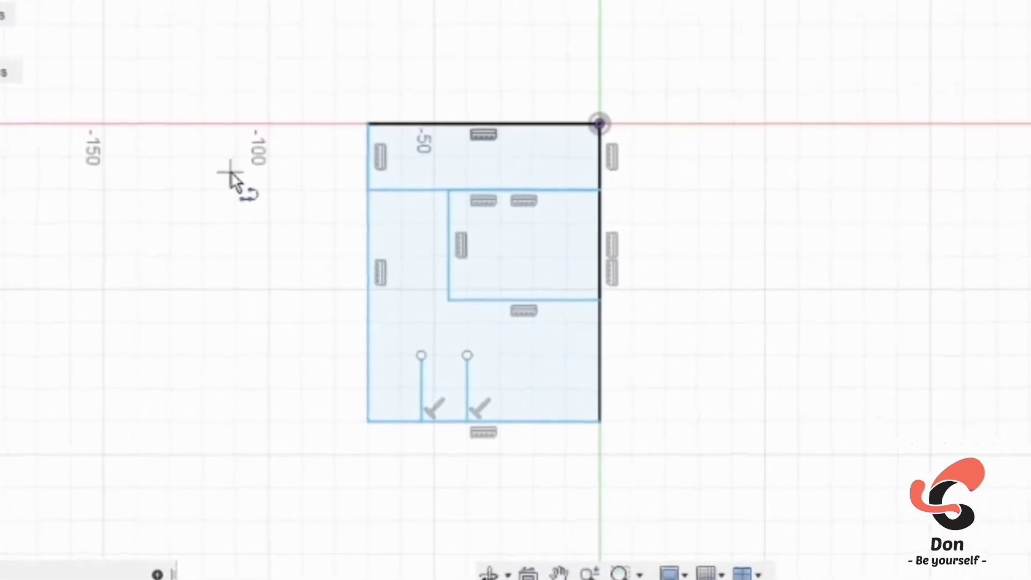
# Close the slot with a 3-point arc that joins the upper ends of the two vertical lines and bulges upward
pyautogui.press('s')
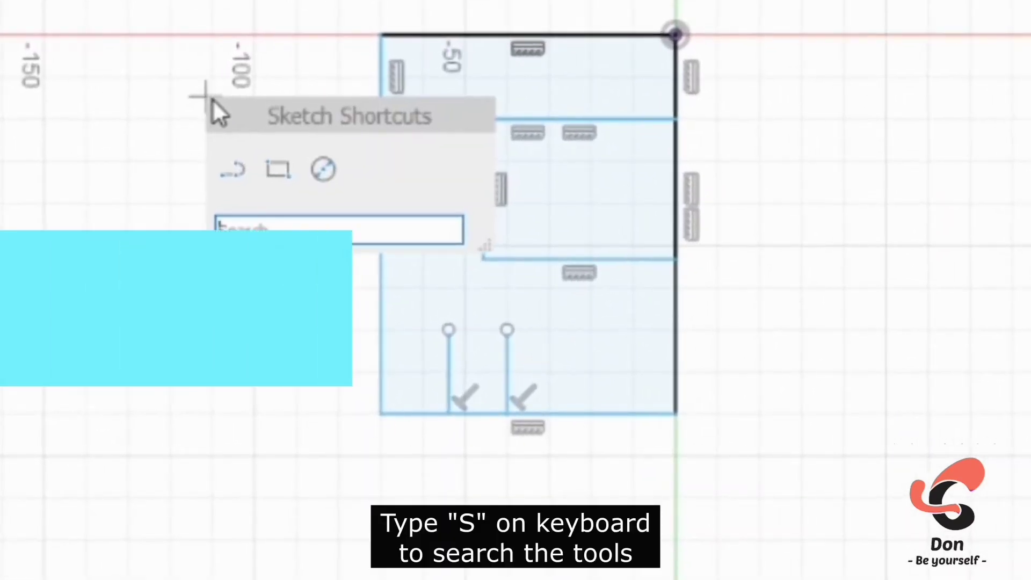
pyautogui.write('arc')
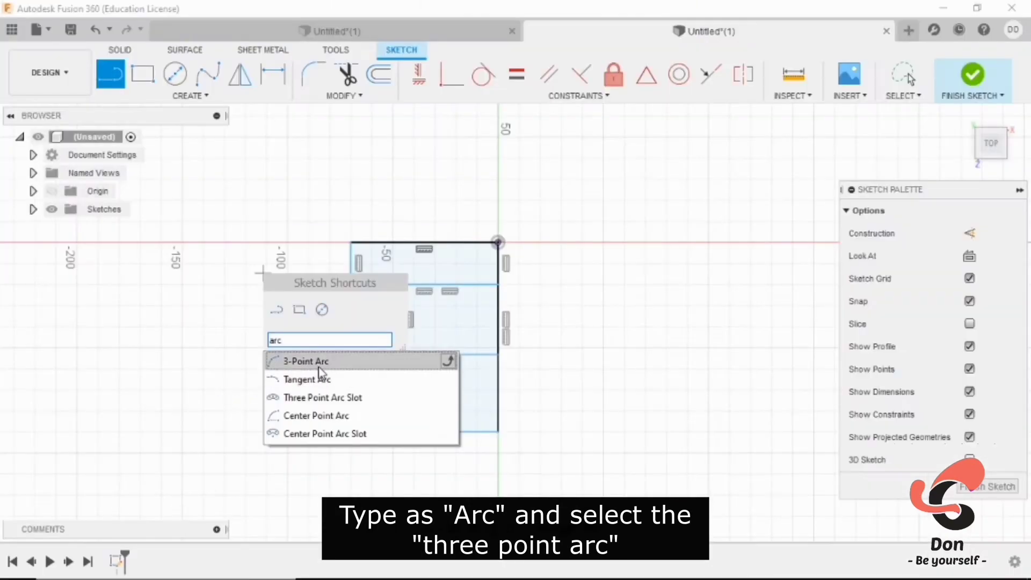
pyautogui.click(321, 275)
pyautogui.click(384, 390)
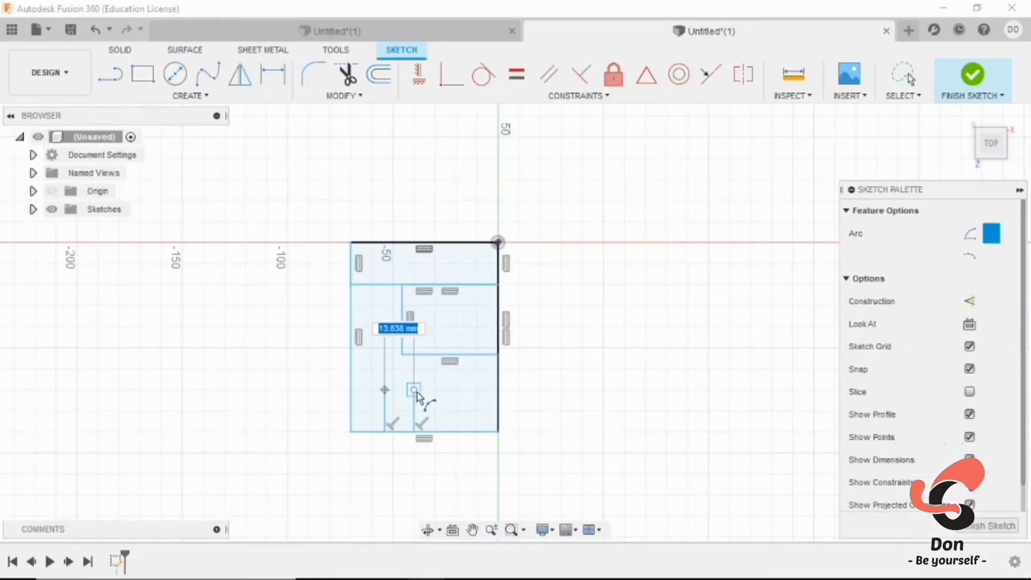
pyautogui.click(415, 391)
pyautogui.click(395, 376)
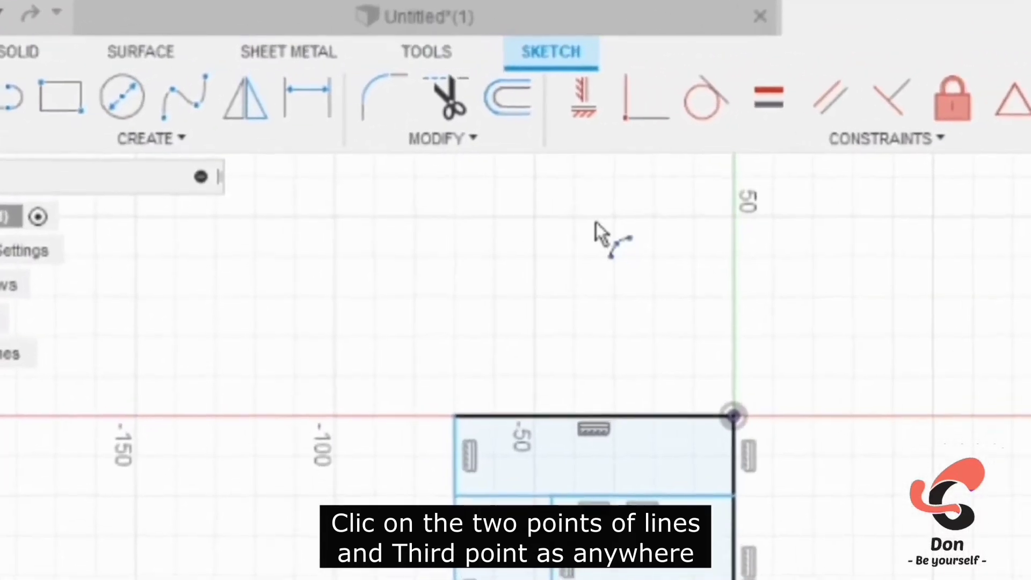
# Trim the section of the base's lower edge between the two slot lines to open the slot
pyautogui.click(458, 106)
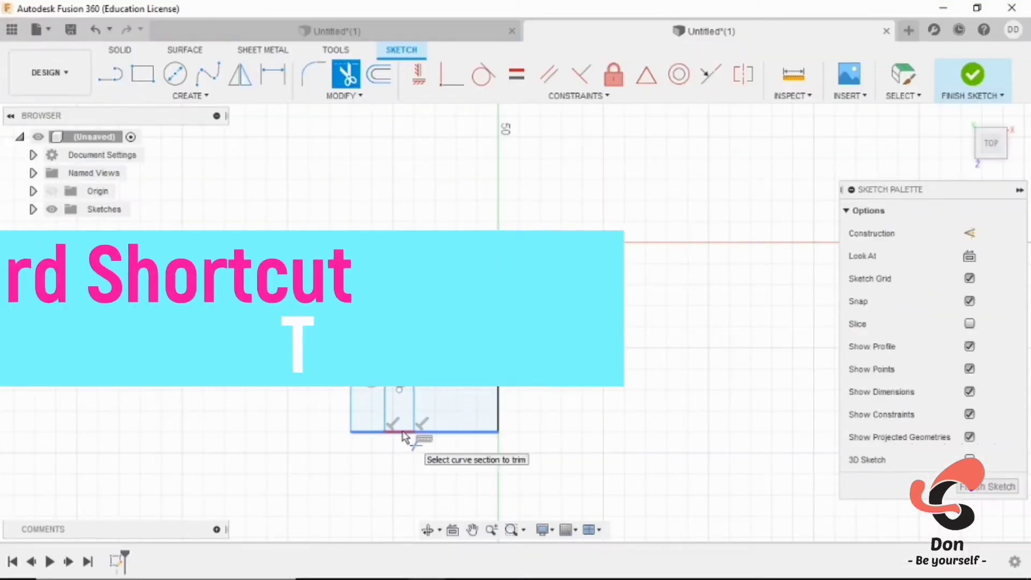
pyautogui.click(408, 430)
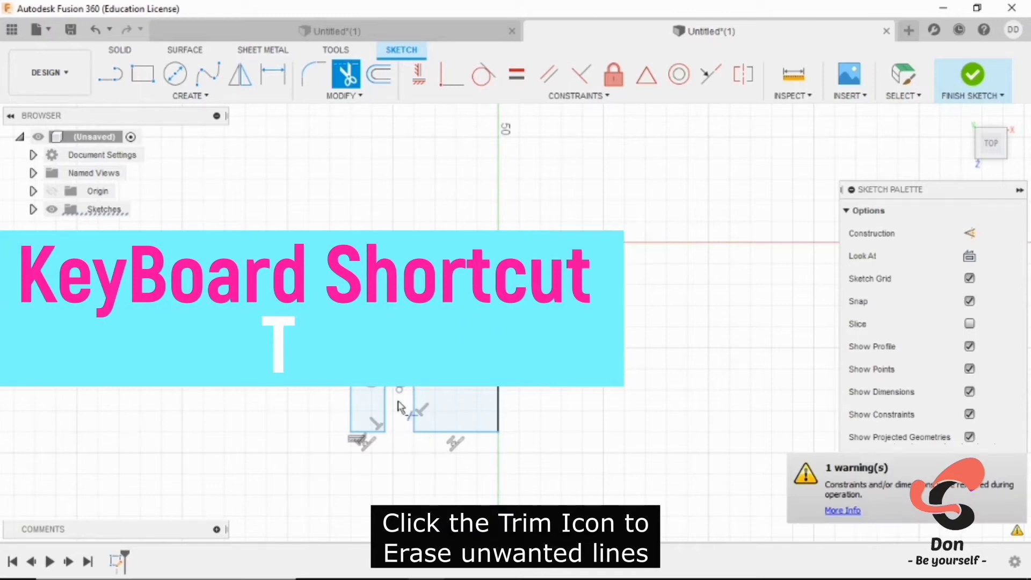
pyautogui.press('Escape')
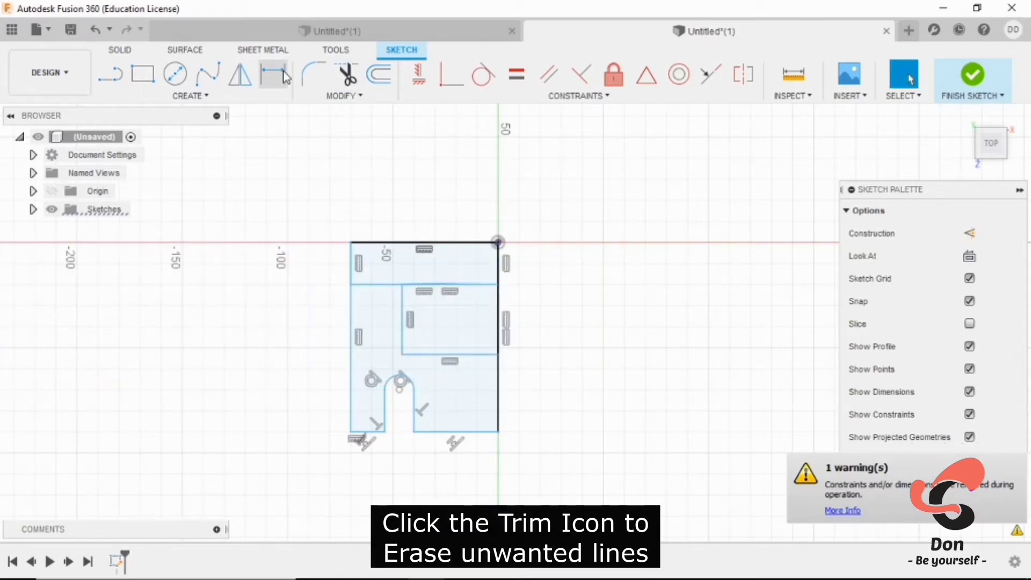
# Check the reference drawing and dimension the base profile's overall height as 96 mm
pyautogui.click(283, 77)
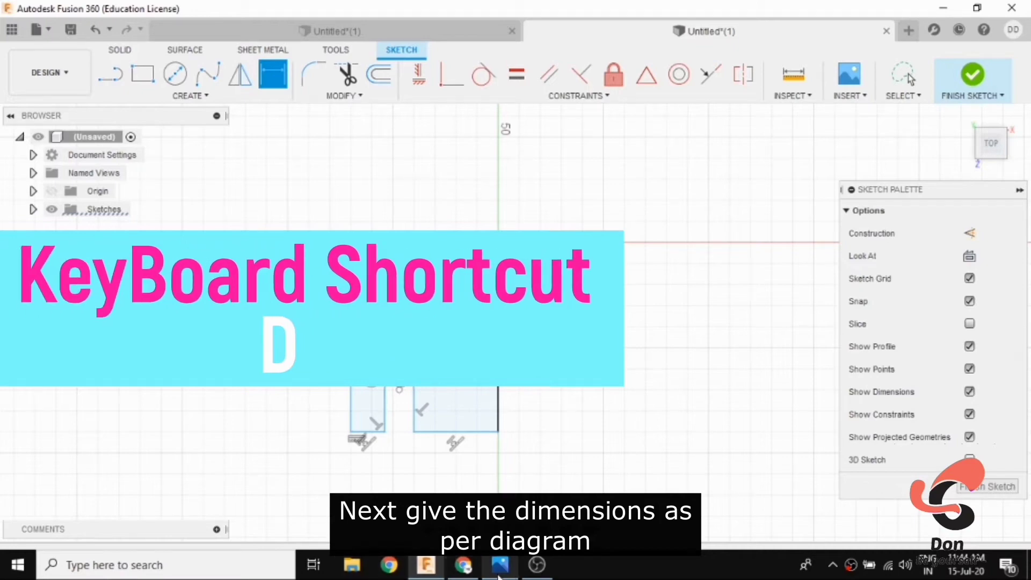
pyautogui.click(499, 573)
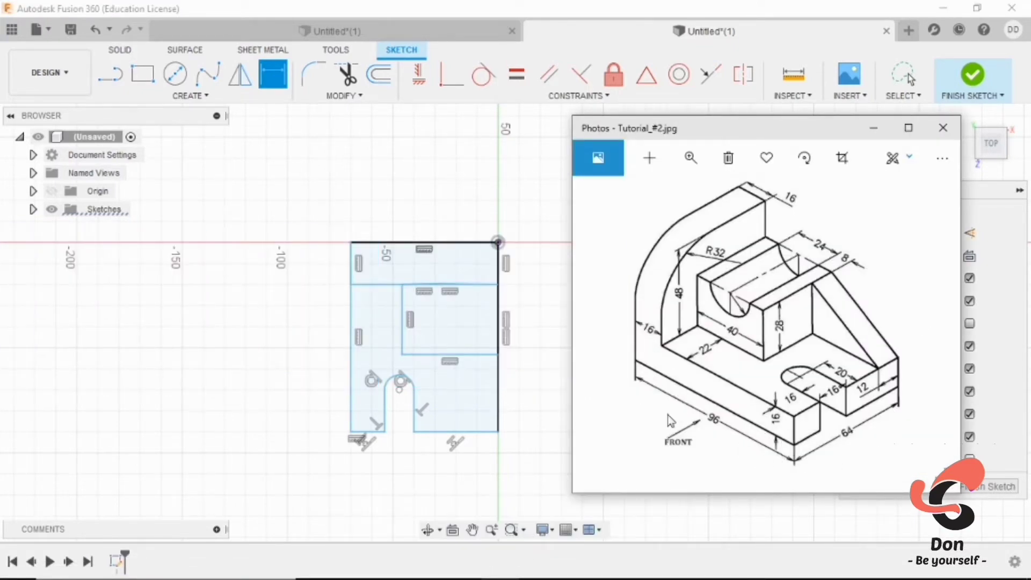
pyautogui.click(286, 317)
pyautogui.click(351, 320)
pyautogui.click(314, 322)
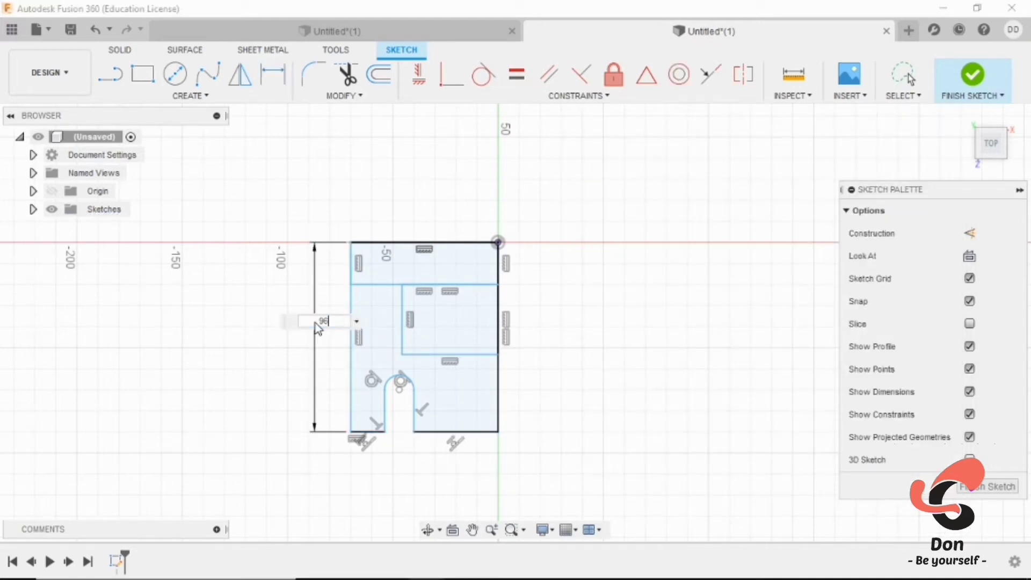
pyautogui.press('Return')
# Dimension the overall width of the base between its lower corners as 64 mm
pyautogui.click(351, 445)
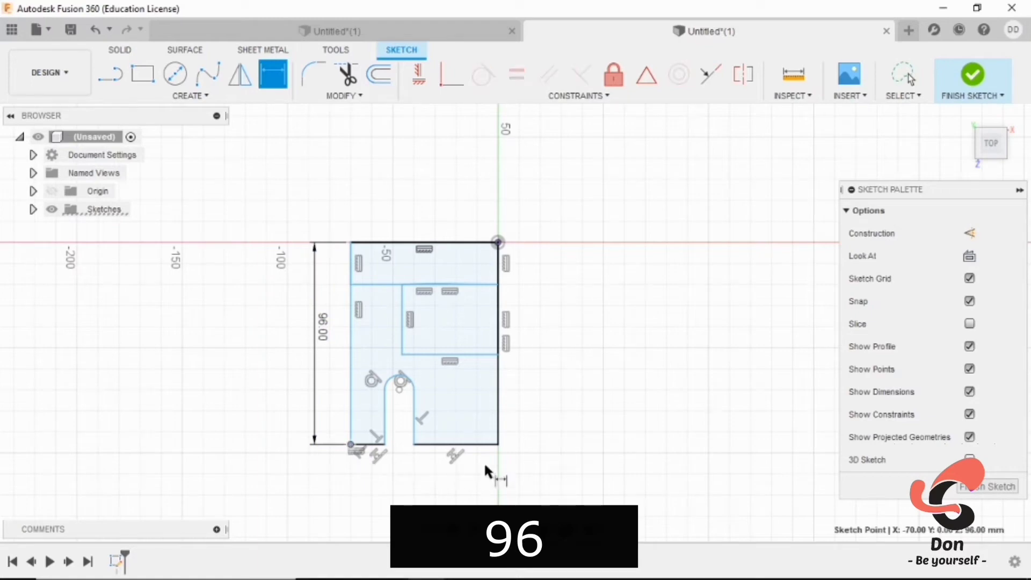
pyautogui.click(498, 445)
pyautogui.click(403, 489)
pyautogui.write('64')
pyautogui.press('Return')
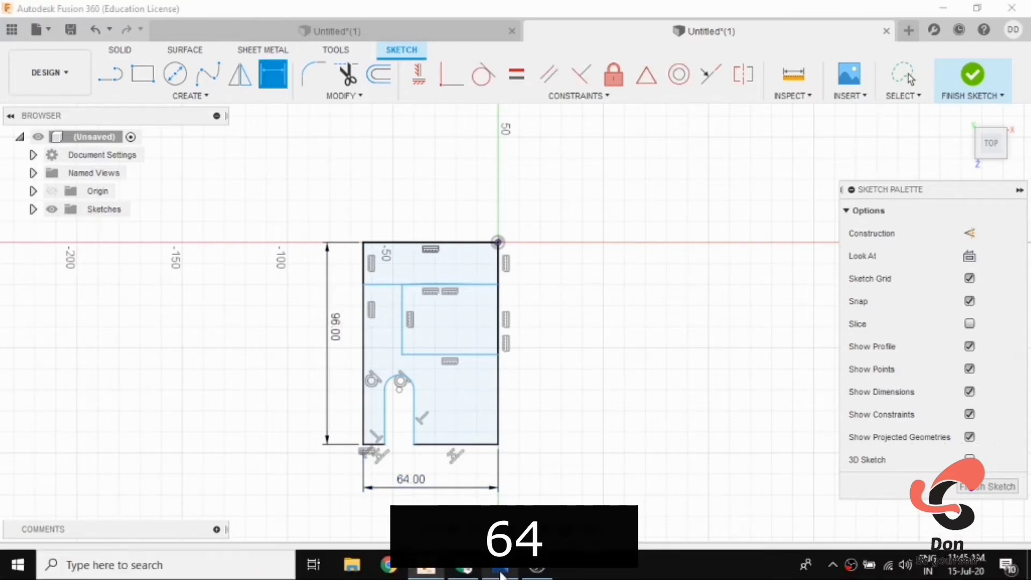
# Check the reference drawing and dimension the depth of the upper full-width strip as 16 mm
pyautogui.click(499, 572)
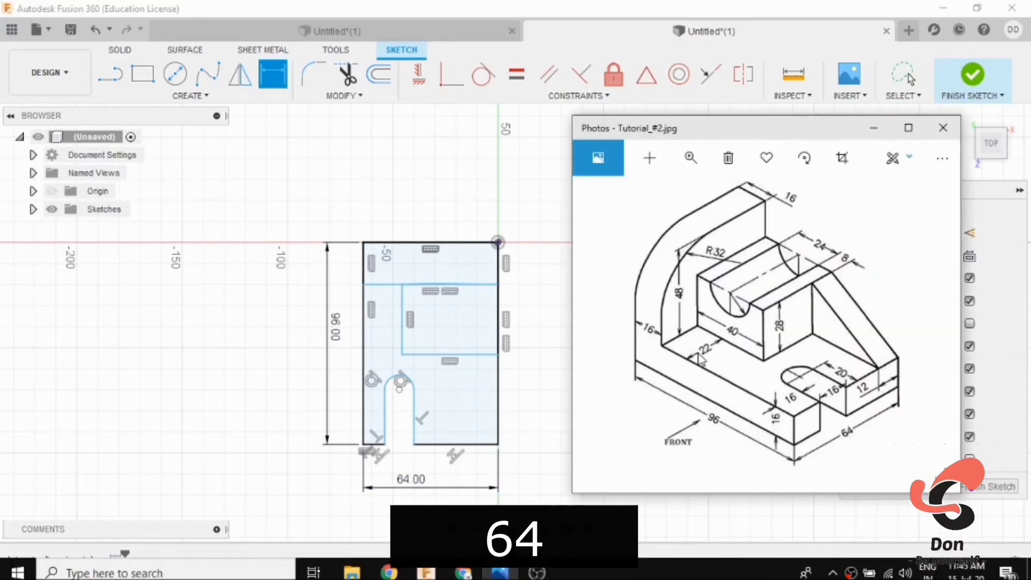
pyautogui.click(386, 243)
pyautogui.click(384, 283)
pyautogui.click(382, 266)
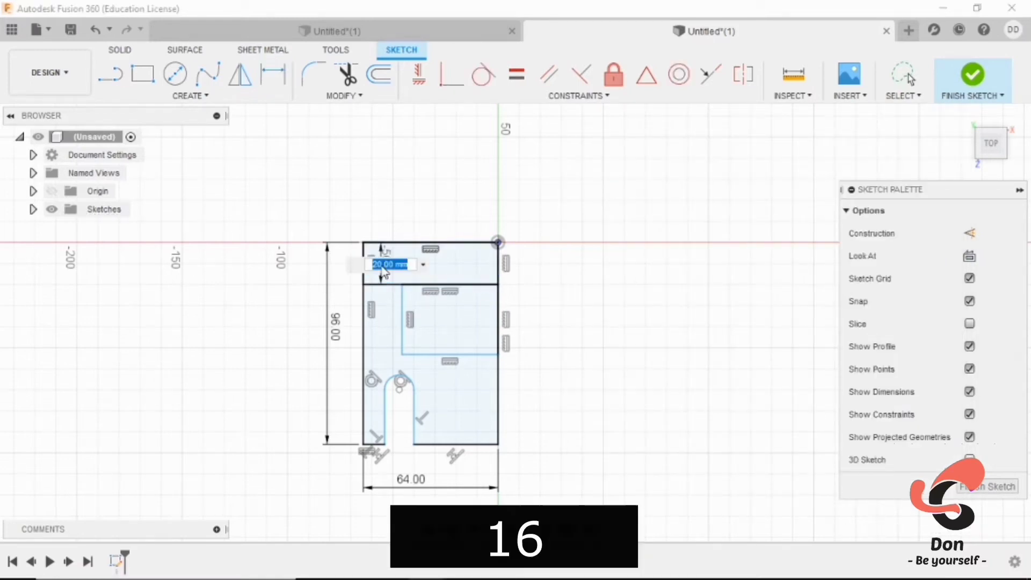
pyautogui.write('16')
pyautogui.press('Return')
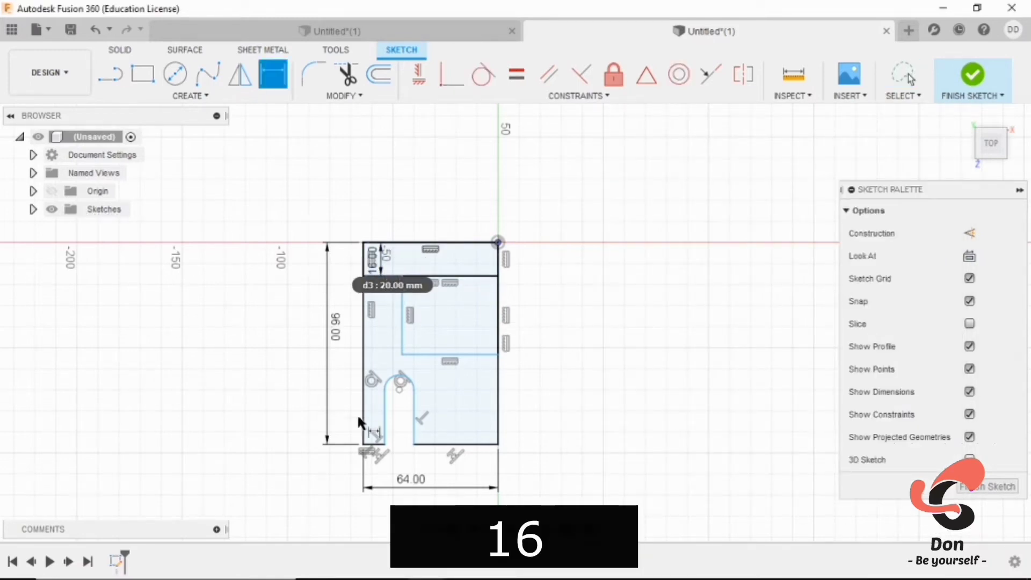
# Check the reference drawing and dimension the inner rectangle's vertical length as 40 mm
pyautogui.moveTo(477, 577)
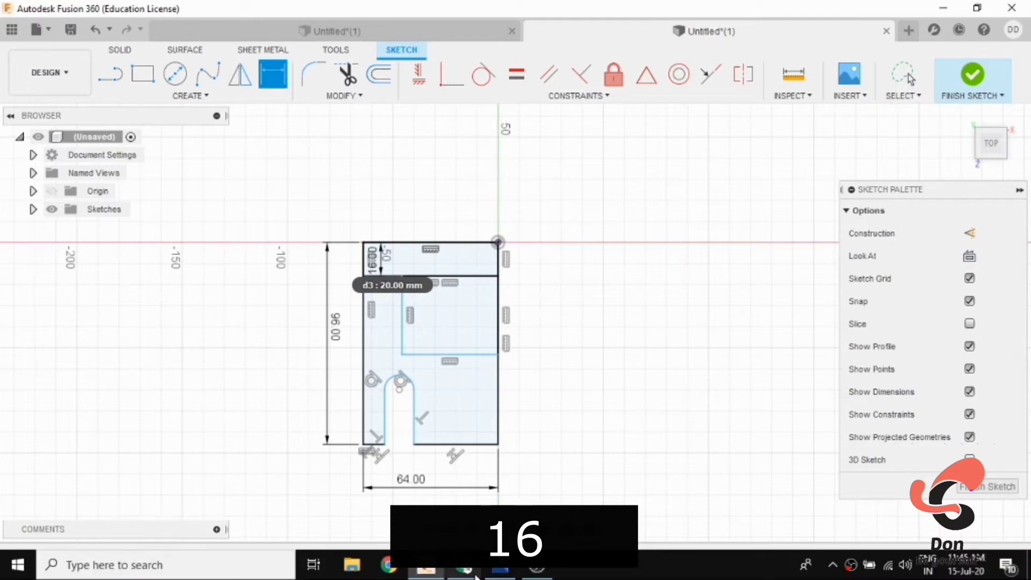
pyautogui.click(520, 574)
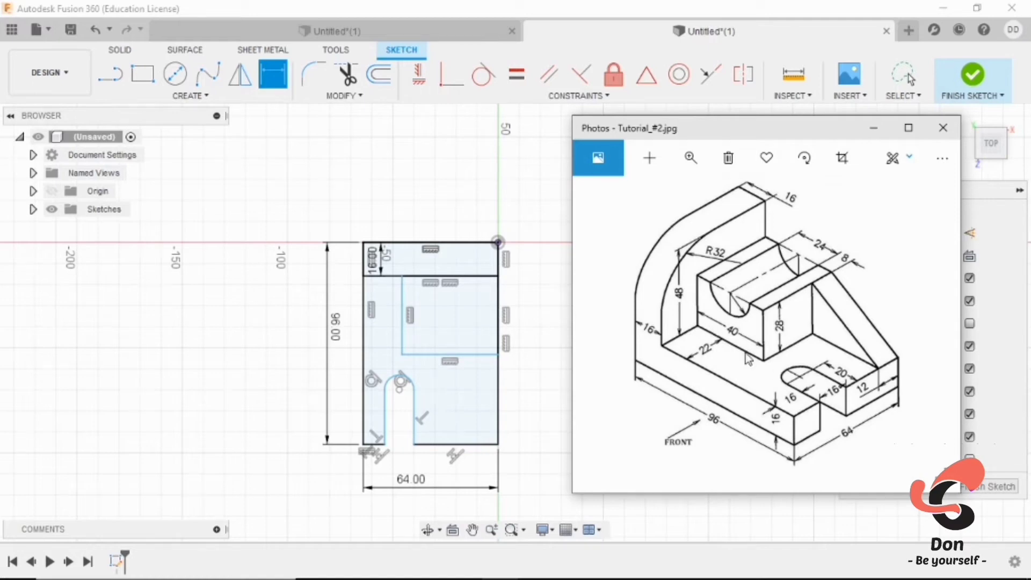
pyautogui.click(407, 317)
pyautogui.click(432, 318)
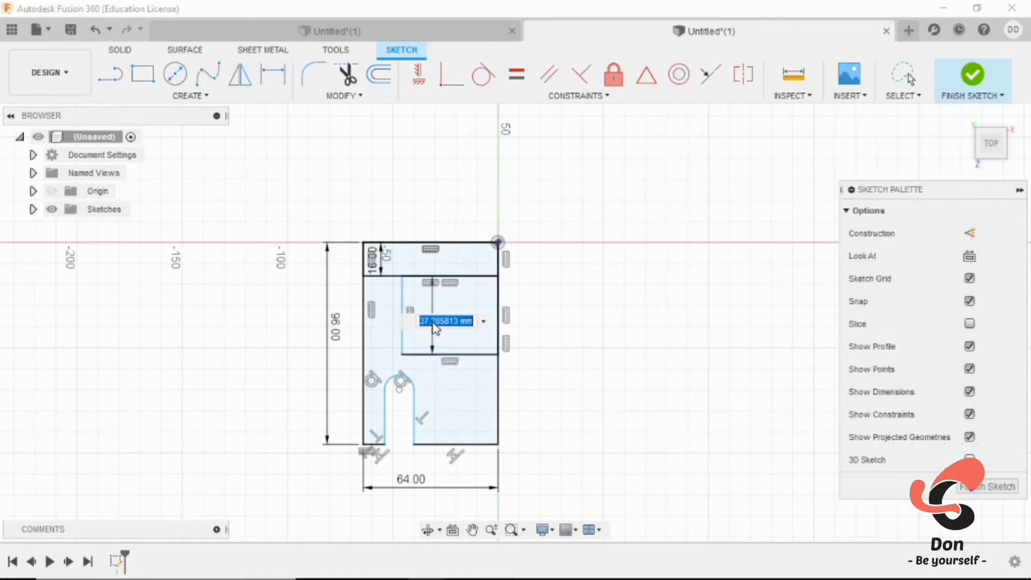
pyautogui.write('40')
pyautogui.press('Return')
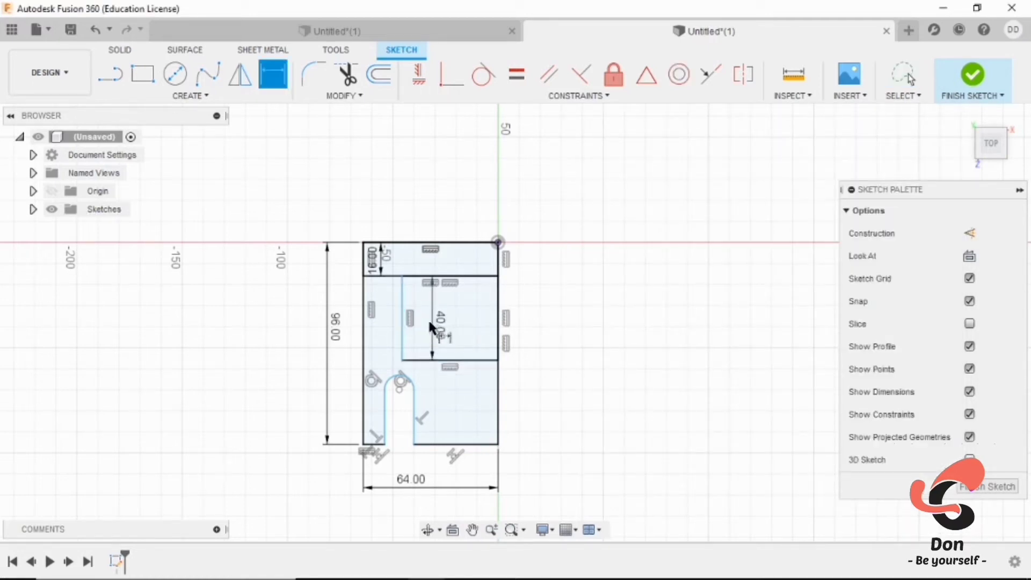
# Dimension the gap between the inner rectangle's left side and the base's left edge as 22 mm
pyautogui.click(401, 320)
pyautogui.click(363, 317)
pyautogui.click(380, 326)
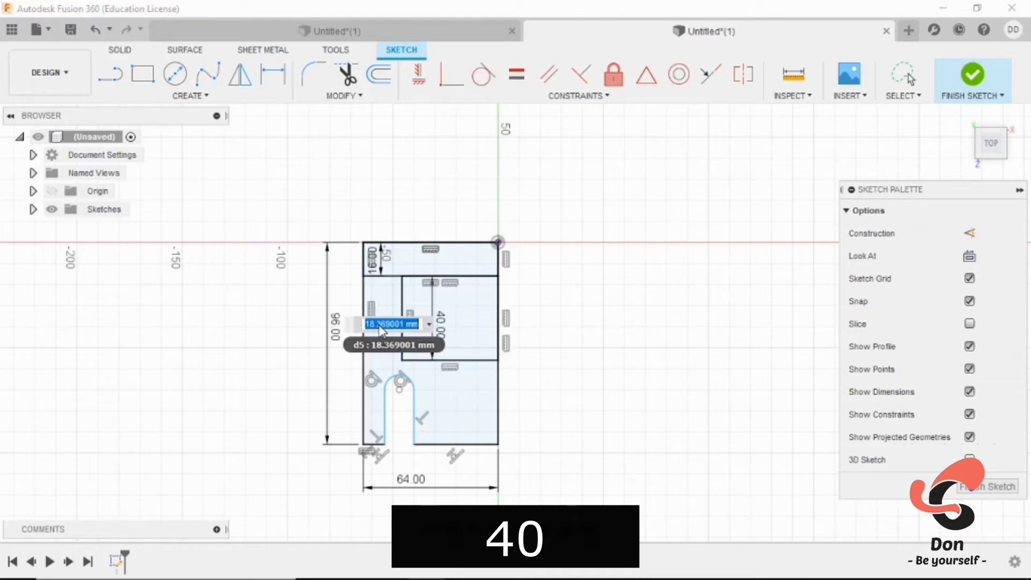
pyautogui.press('Return')
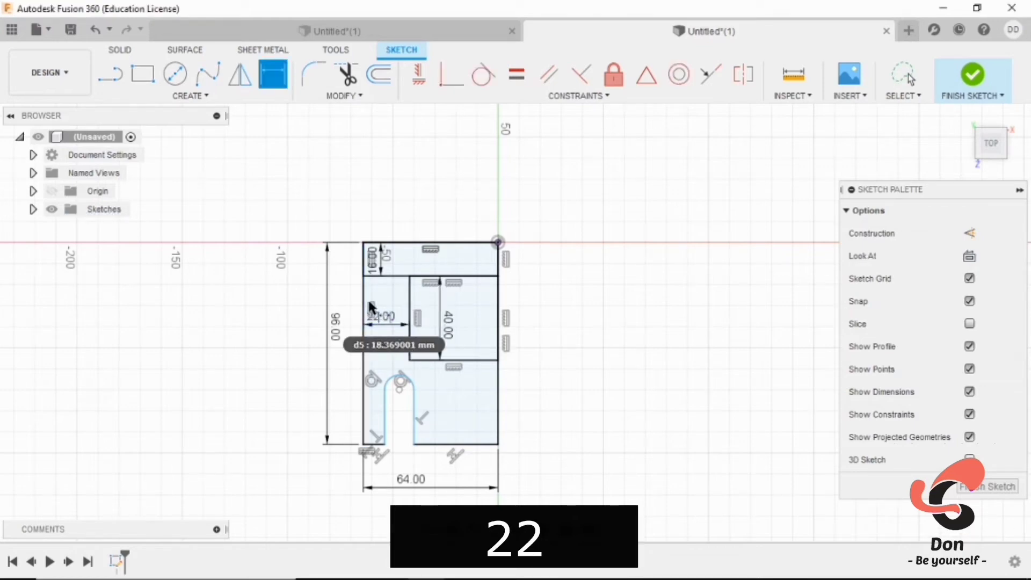
# Dimension the gap between the slot's left side and the base's left edge as 16 mm
pyautogui.scroll(2, 385, 388)
pyautogui.click(380, 406)
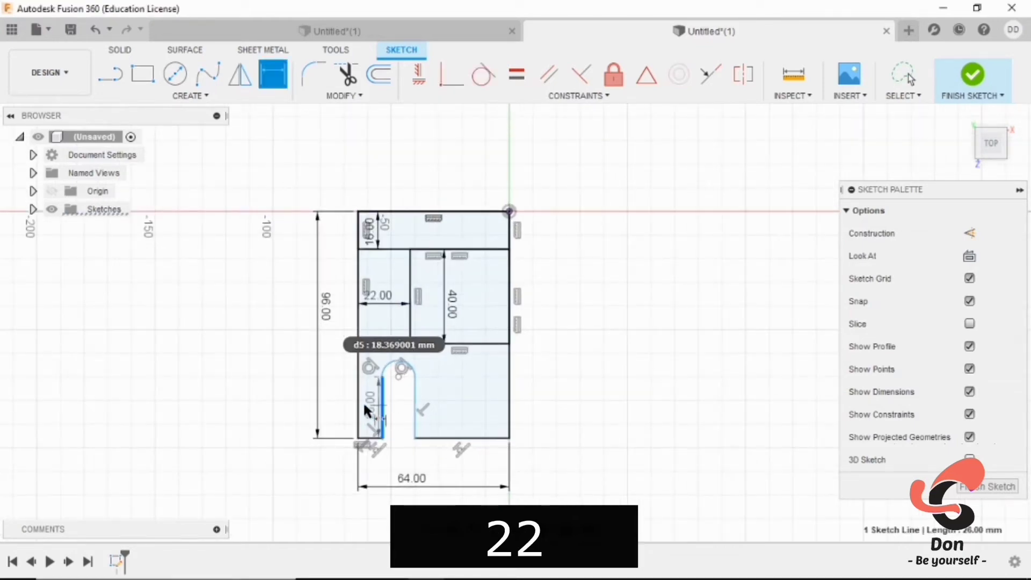
pyautogui.click(359, 405)
pyautogui.click(369, 411)
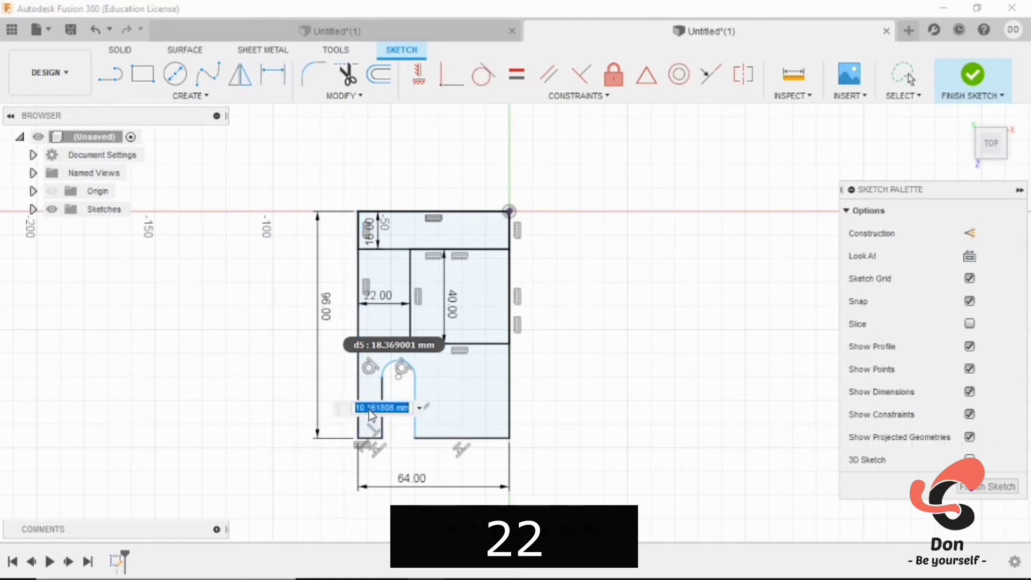
pyautogui.write('16')
pyautogui.press('Return')
# Dimension the slot's width between its two straight sides as 16 mm
pyautogui.click(395, 421)
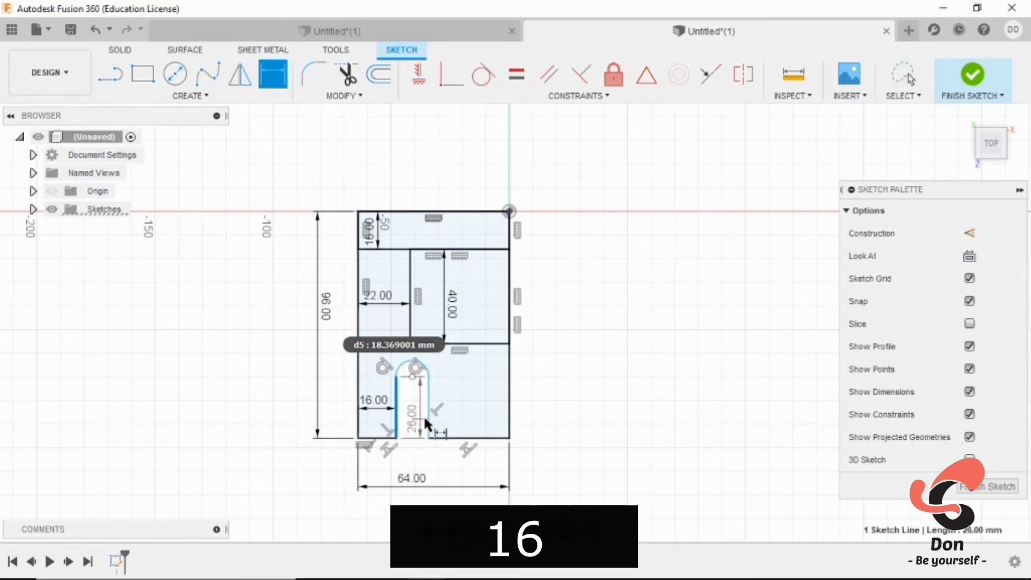
pyautogui.click(428, 414)
pyautogui.click(416, 411)
pyautogui.write('16')
pyautogui.press('Return')
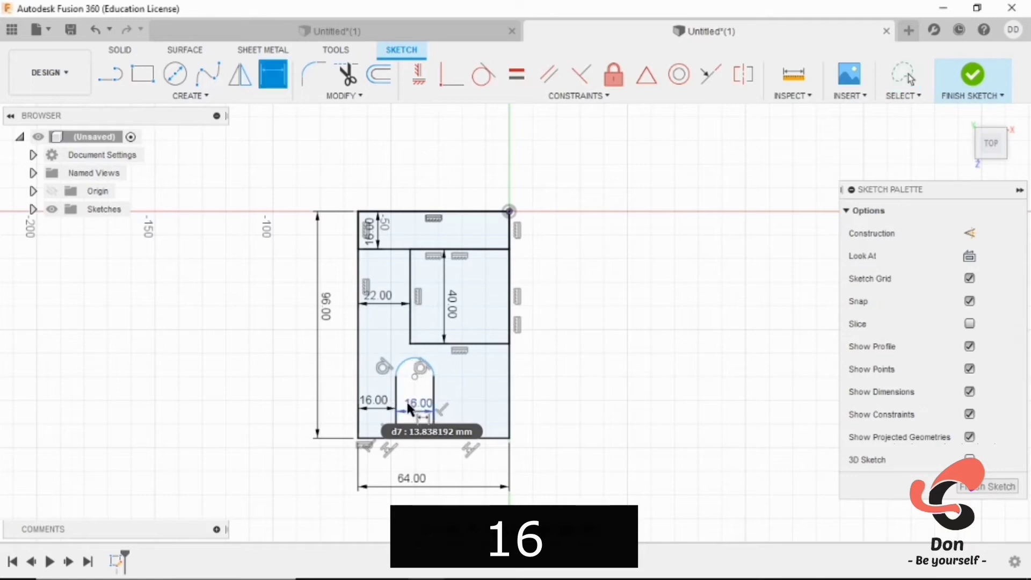
# Check the reference drawing and dimension the slot's arc centre from the base's lower edge as 20 mm
pyautogui.click(489, 572)
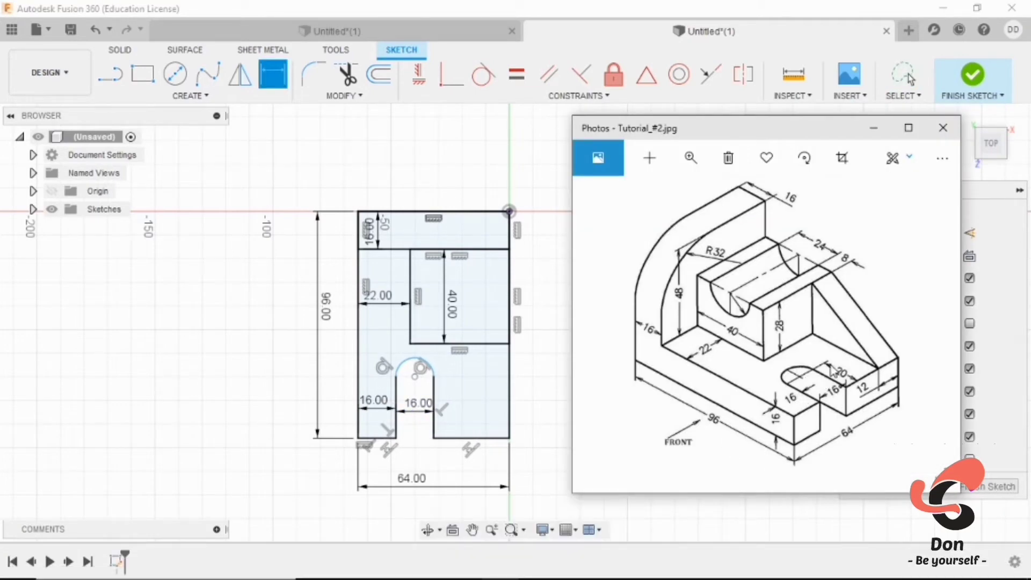
pyautogui.click(435, 390)
pyautogui.click(470, 398)
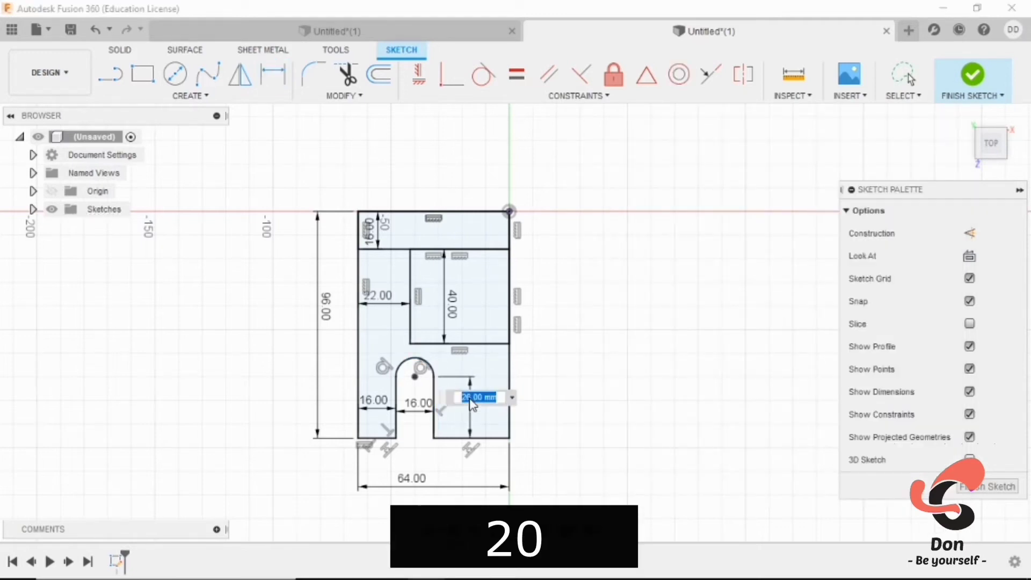
pyautogui.press('Return')
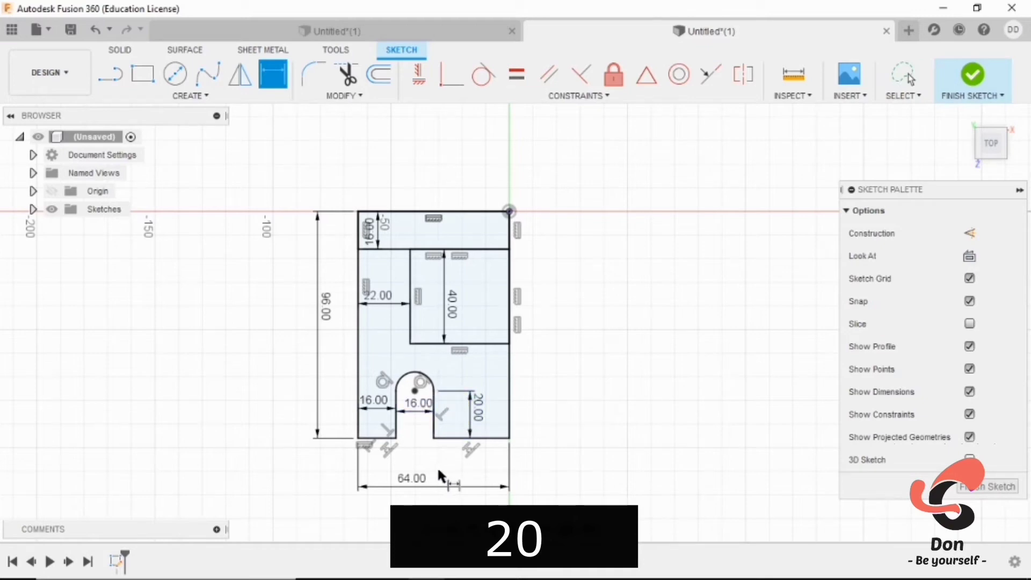
# Check the reference drawing against the dimensioned sketch, finish the sketch and return to the home view
pyautogui.click(499, 565)
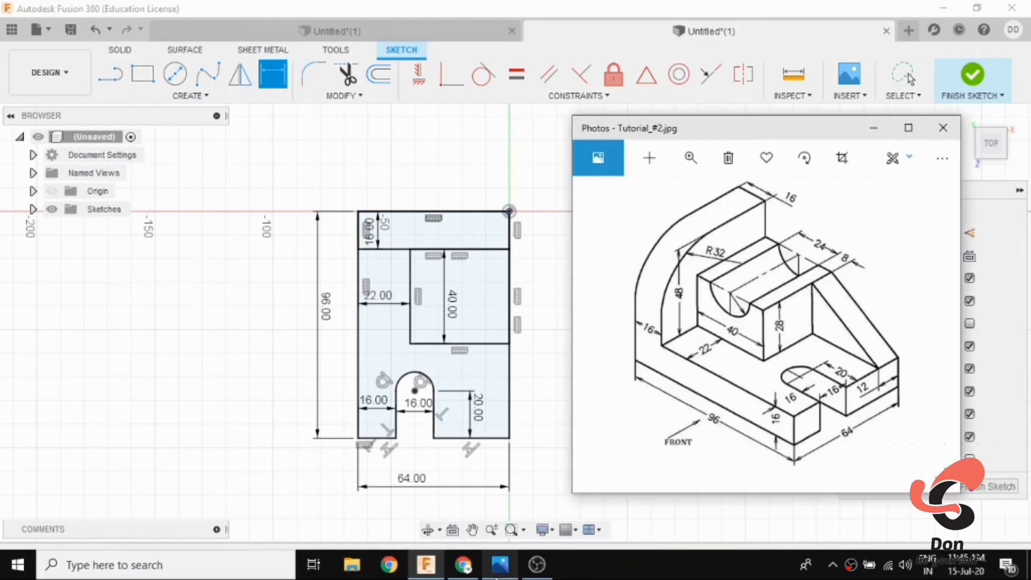
pyautogui.click(257, 389)
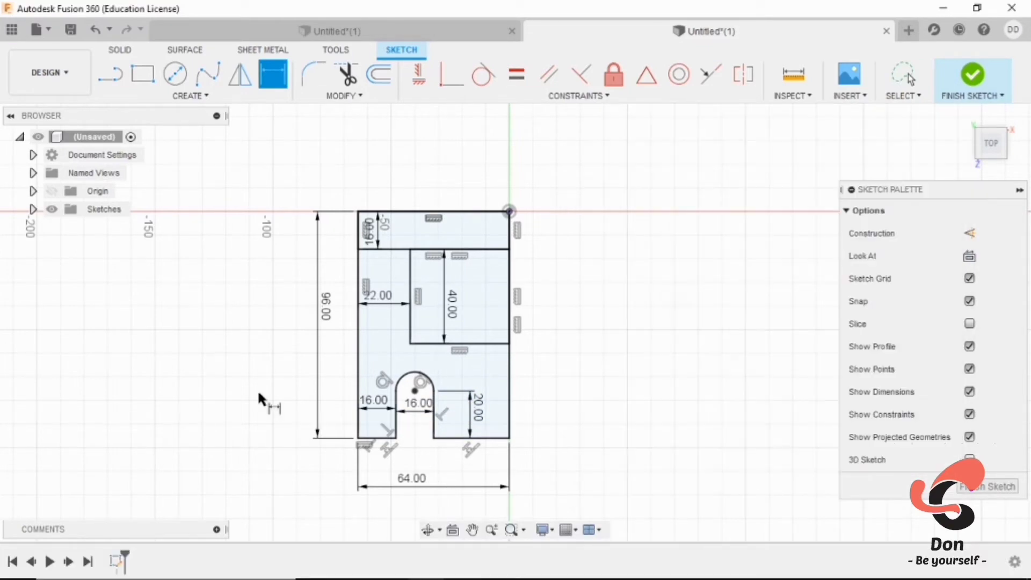
pyautogui.click(973, 82)
pyautogui.click(964, 115)
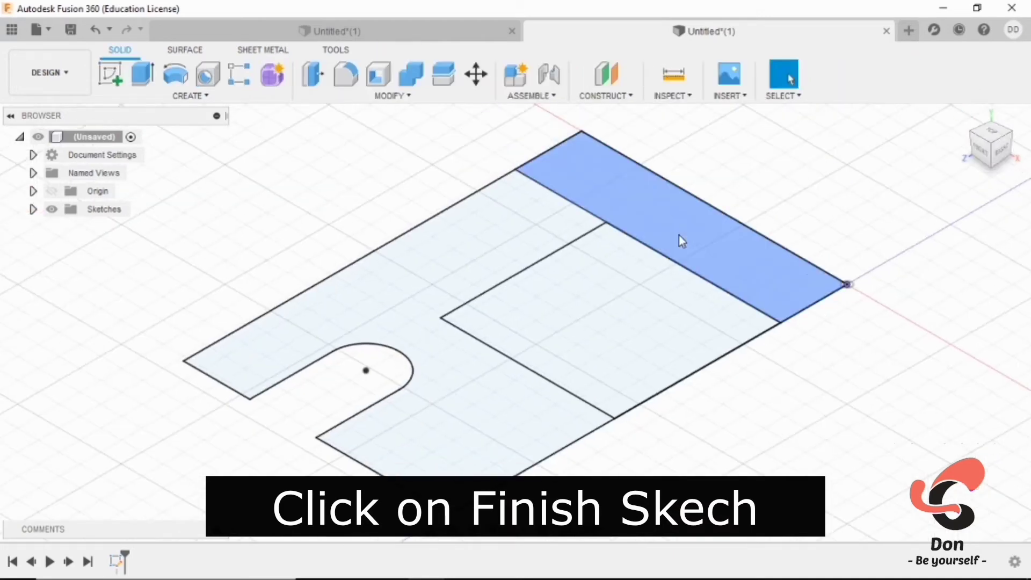
# Extrude all three sketch profiles by -16 mm as a new body to form the slotted base
pyautogui.click(144, 76)
pyautogui.click(532, 333)
pyautogui.click(693, 279)
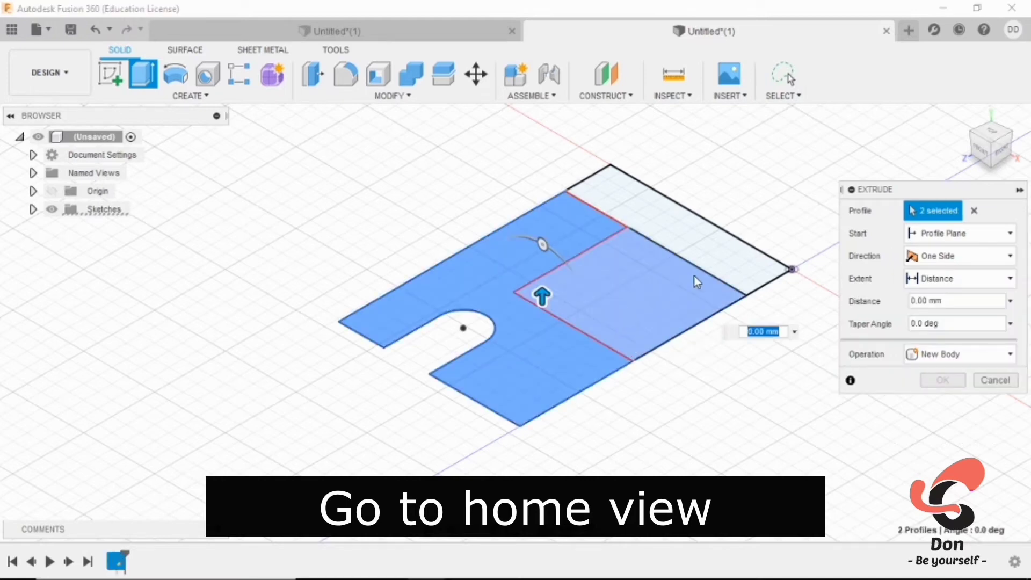
pyautogui.click(711, 255)
pyautogui.scroll(-3, 417, 199)
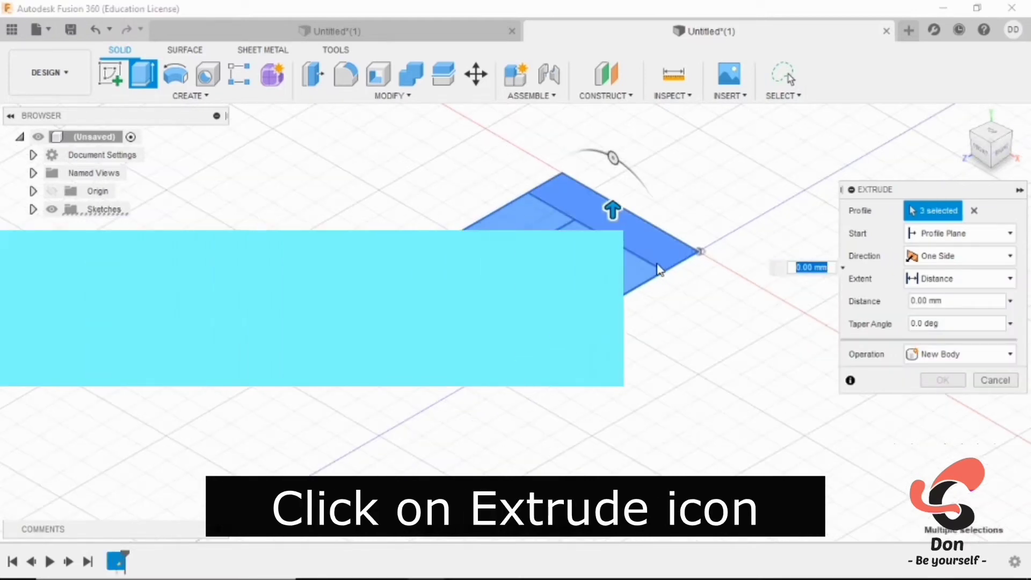
pyautogui.write('-1')
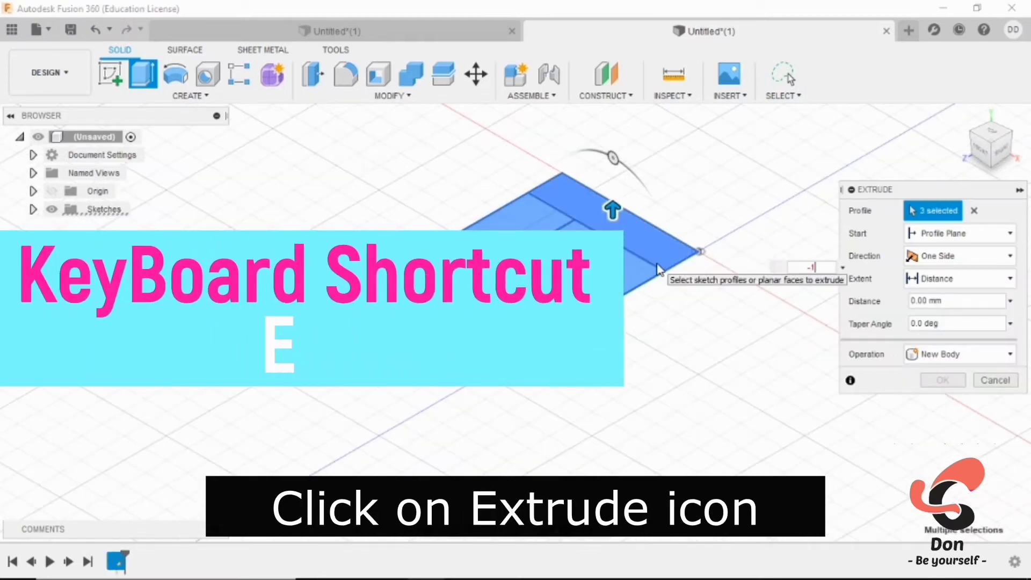
pyautogui.write('6')
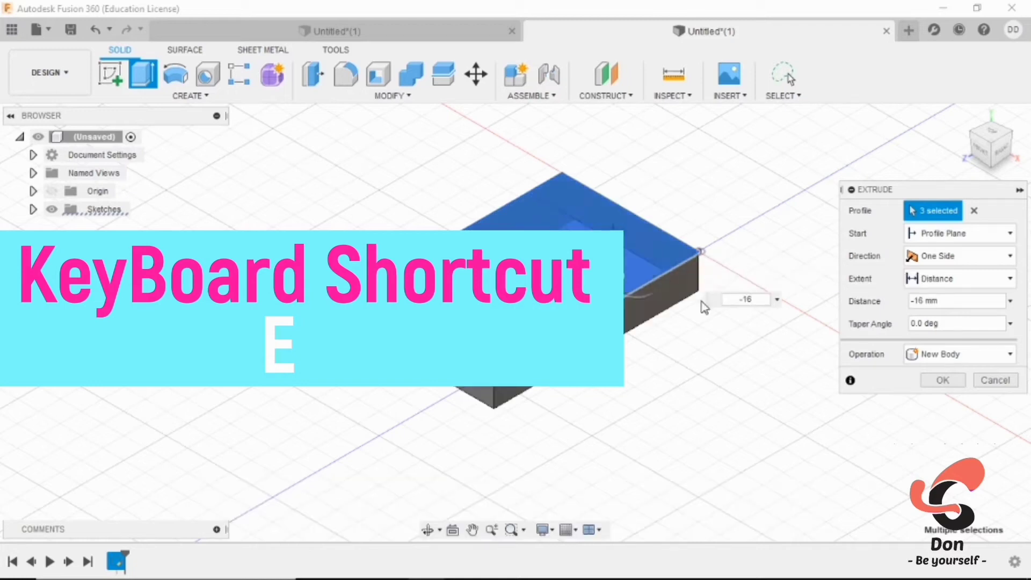
pyautogui.click(912, 350)
pyautogui.click(937, 435)
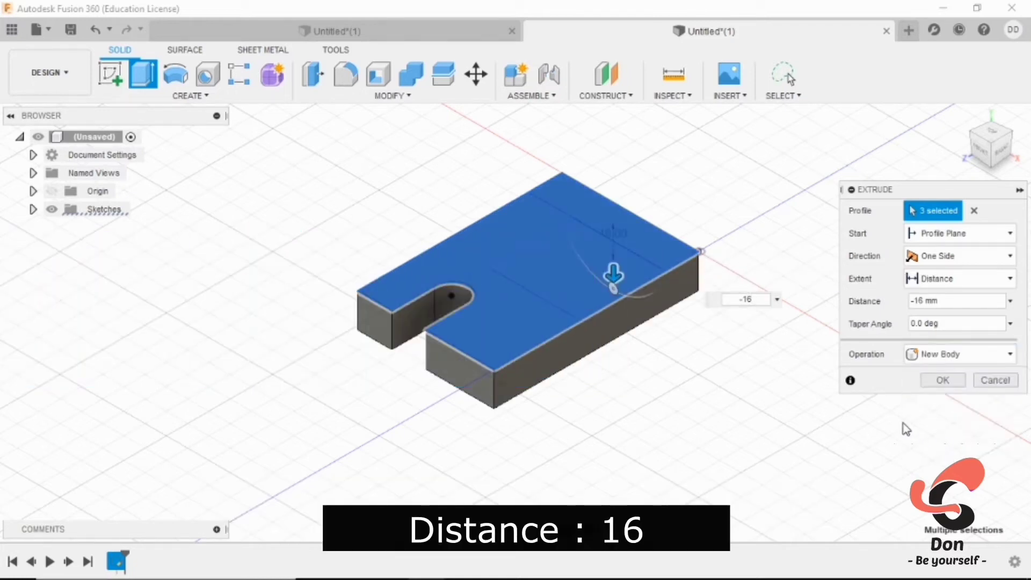
pyautogui.click(943, 380)
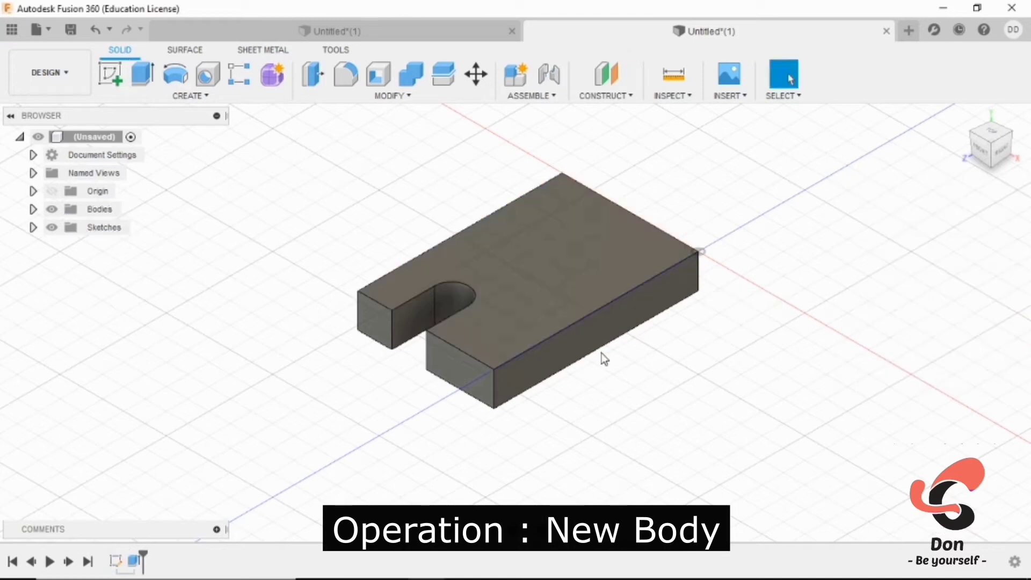
# Show Sketch1 again and, following the reference drawing, extrude its full-width end strip 48 mm upward, joined to the base
pyautogui.click(33, 227)
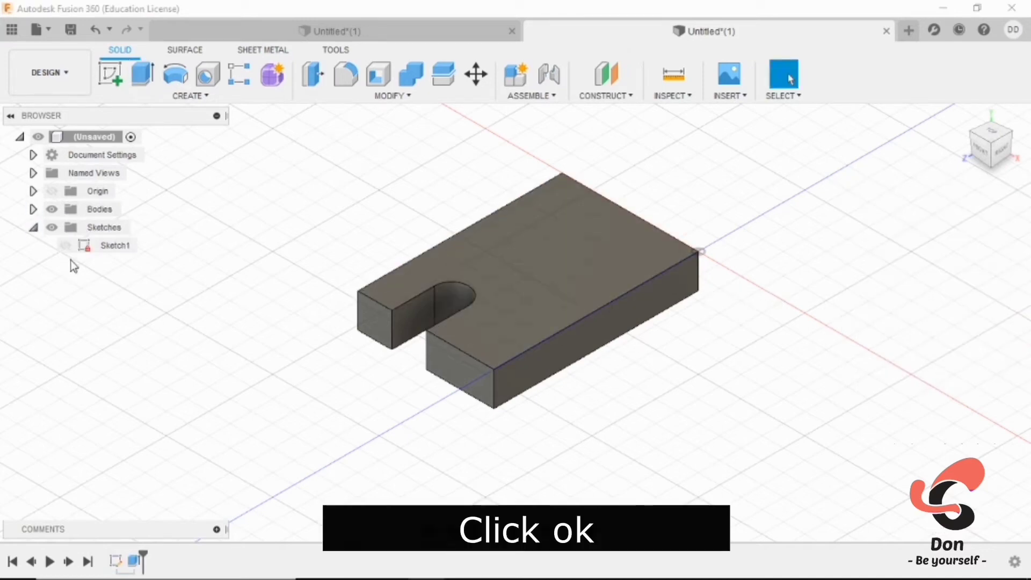
pyautogui.click(65, 245)
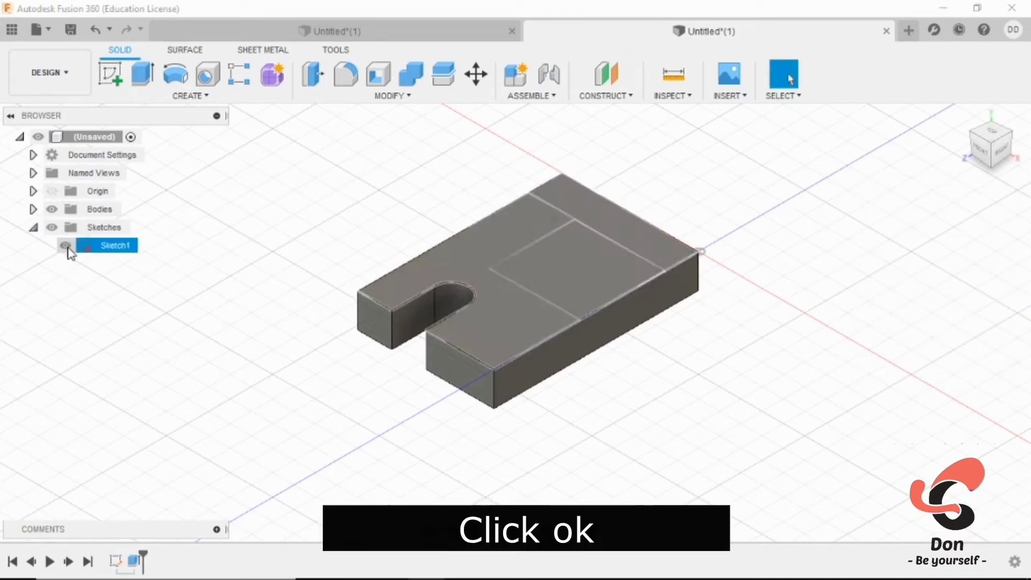
pyautogui.click(140, 80)
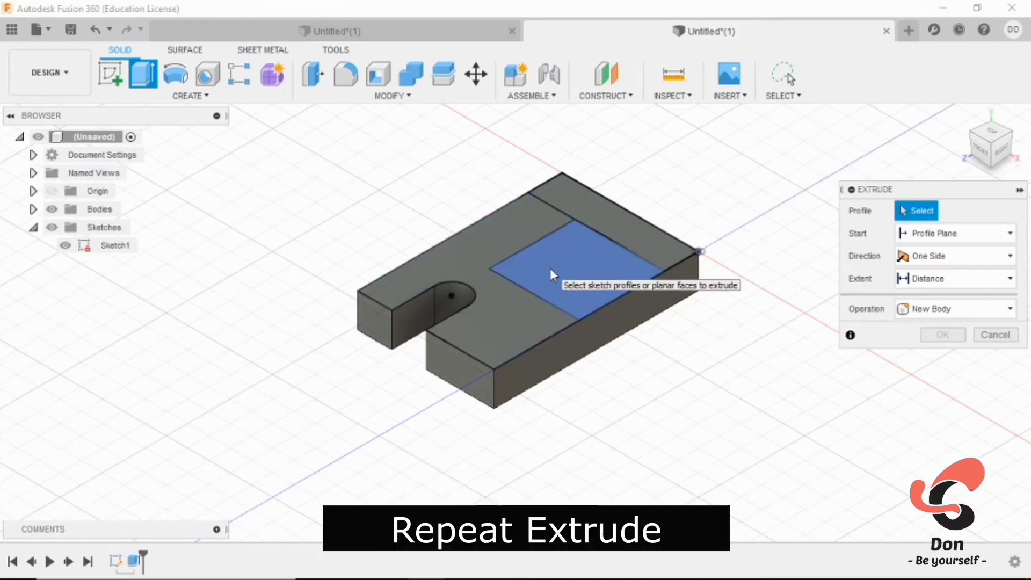
pyautogui.click(644, 240)
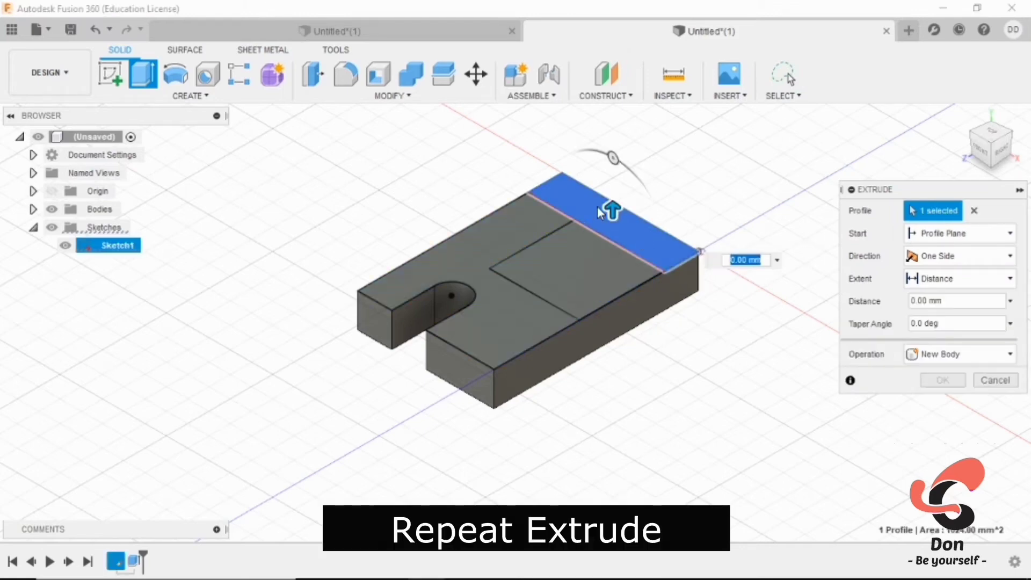
pyautogui.moveTo(611, 208); pyautogui.dragTo(612, 161)
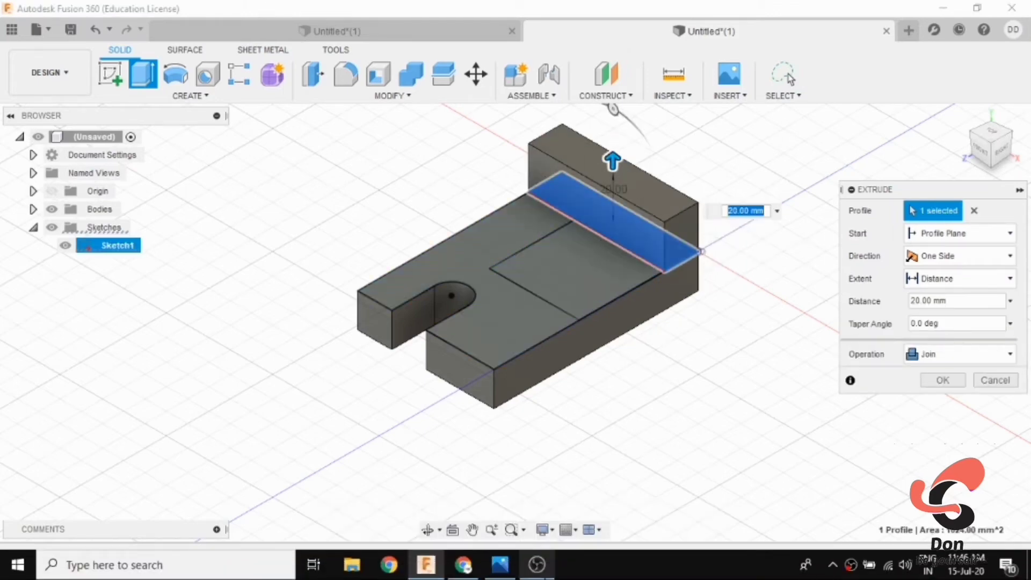
pyautogui.click(500, 568)
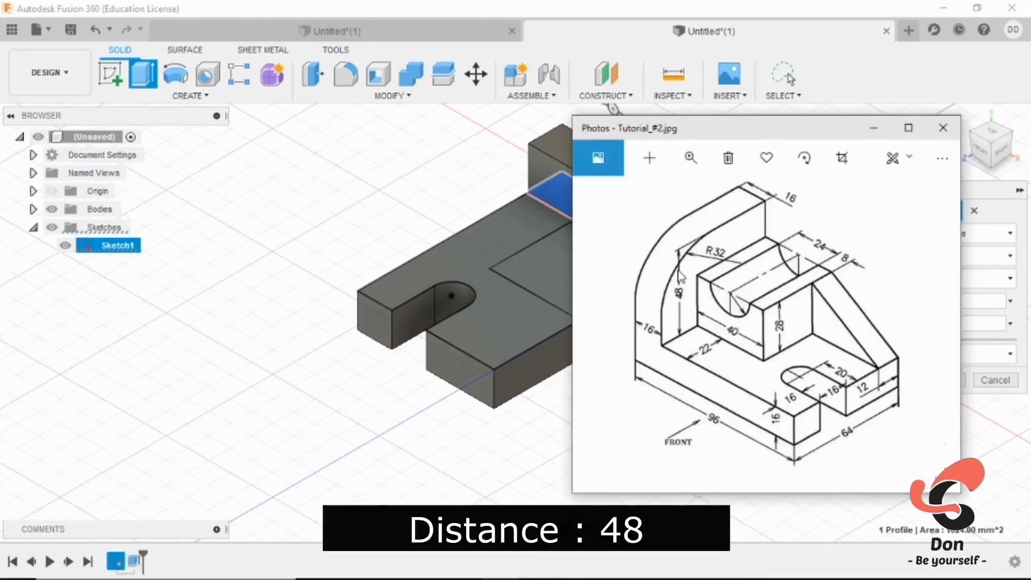
pyautogui.click(413, 423)
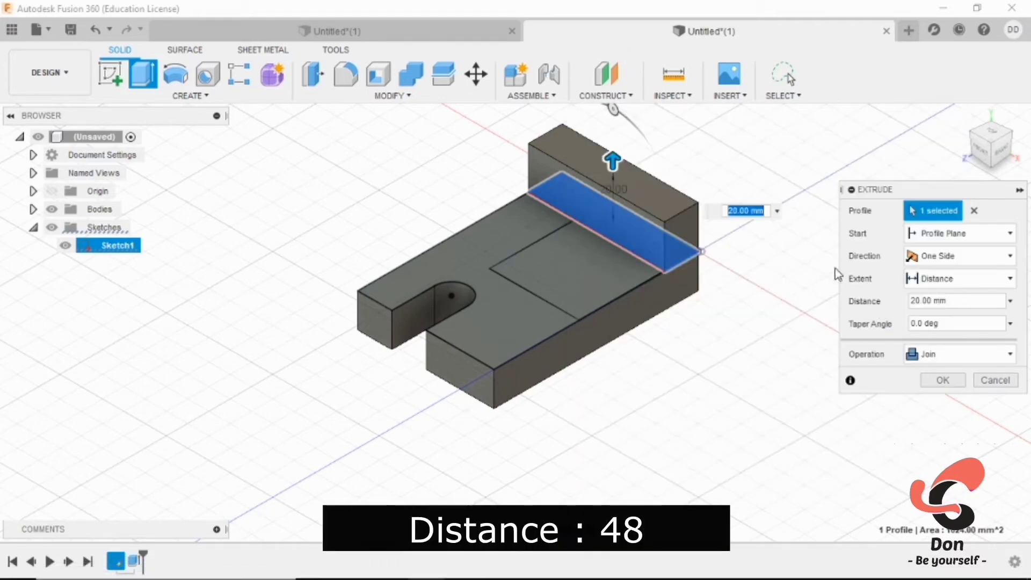
pyautogui.write('48')
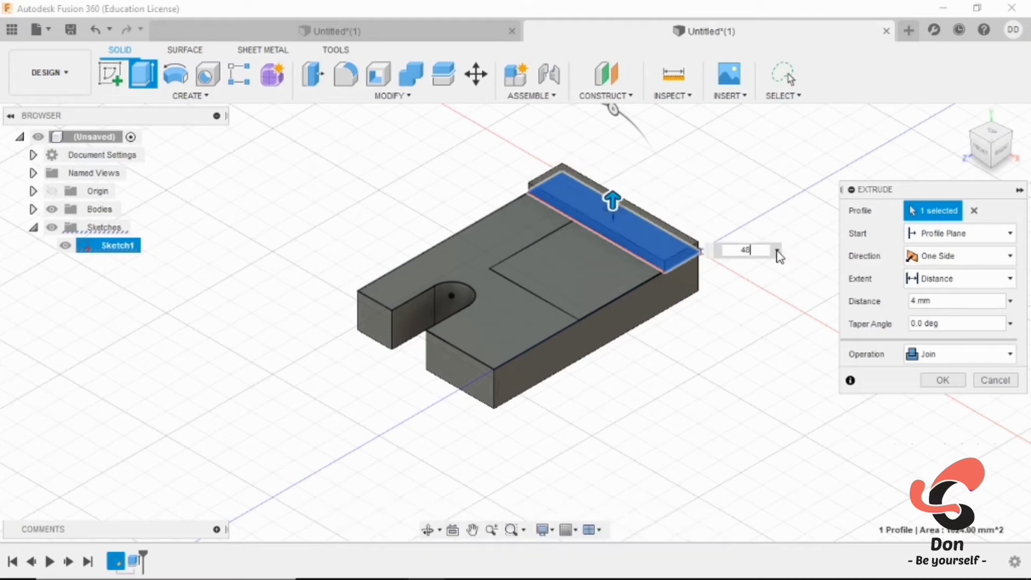
pyautogui.click(929, 356)
pyautogui.click(935, 375)
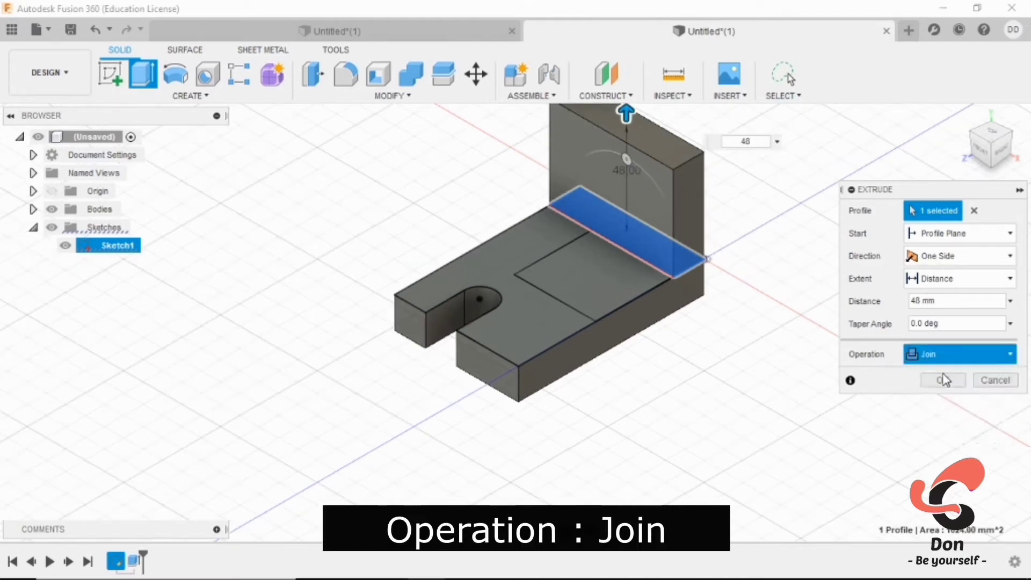
pyautogui.click(943, 380)
# Check the block height in the reference drawing and extrude the inner rectangle 28 mm upward with the Join operation
pyautogui.click(143, 74)
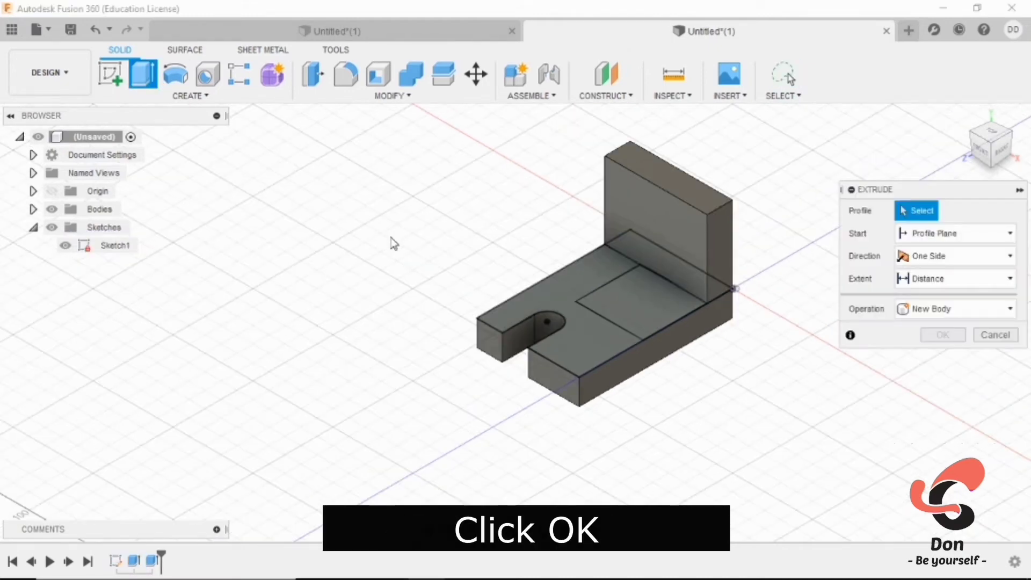
pyautogui.click(624, 314)
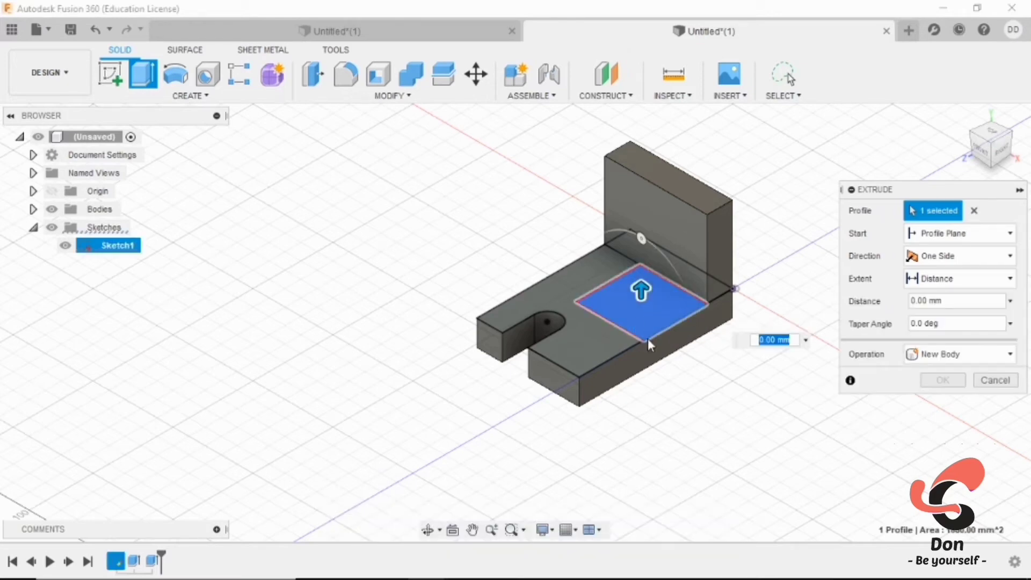
pyautogui.write('10')
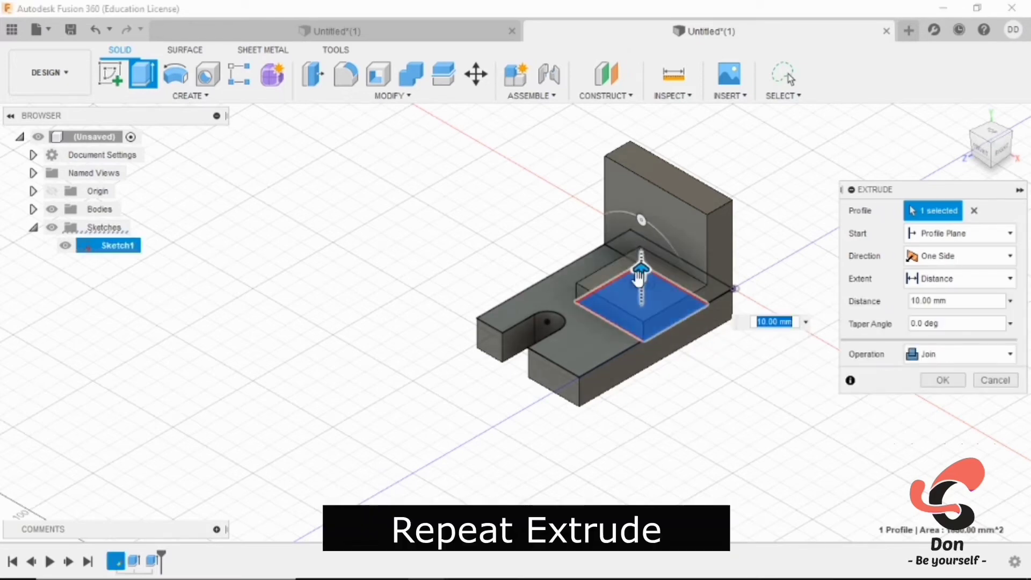
pyautogui.click(502, 564)
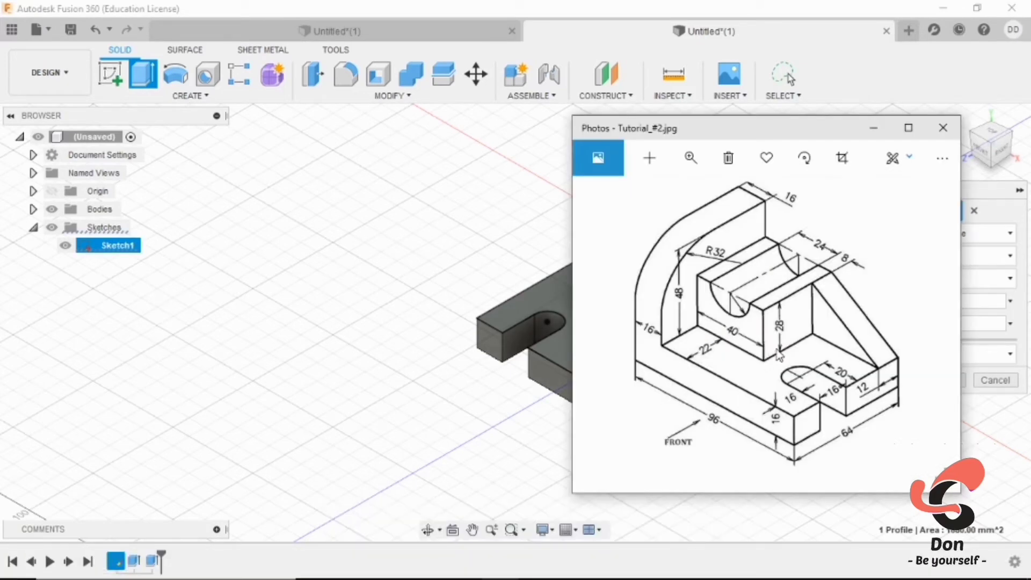
pyautogui.click(487, 394)
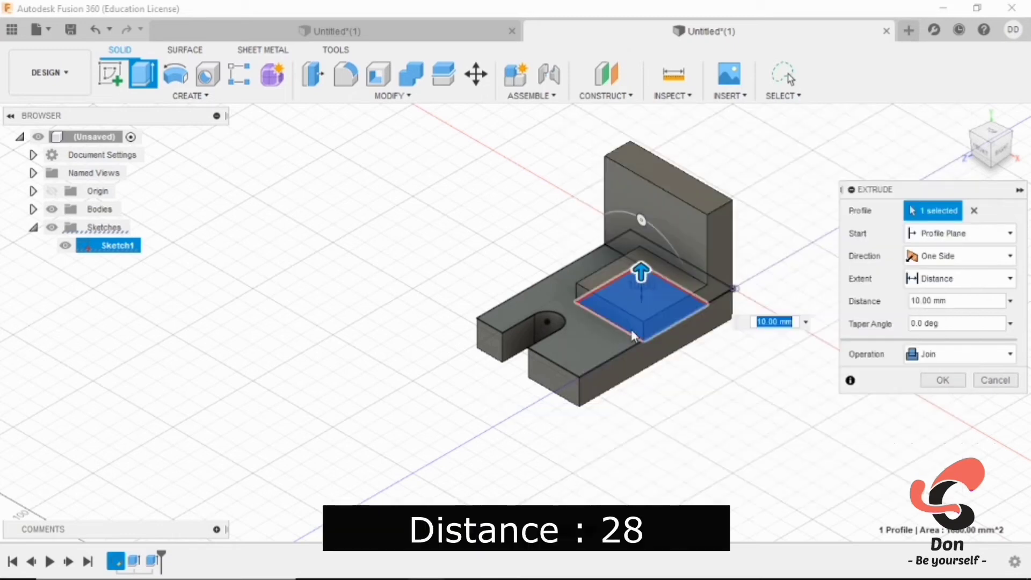
pyautogui.write('28')
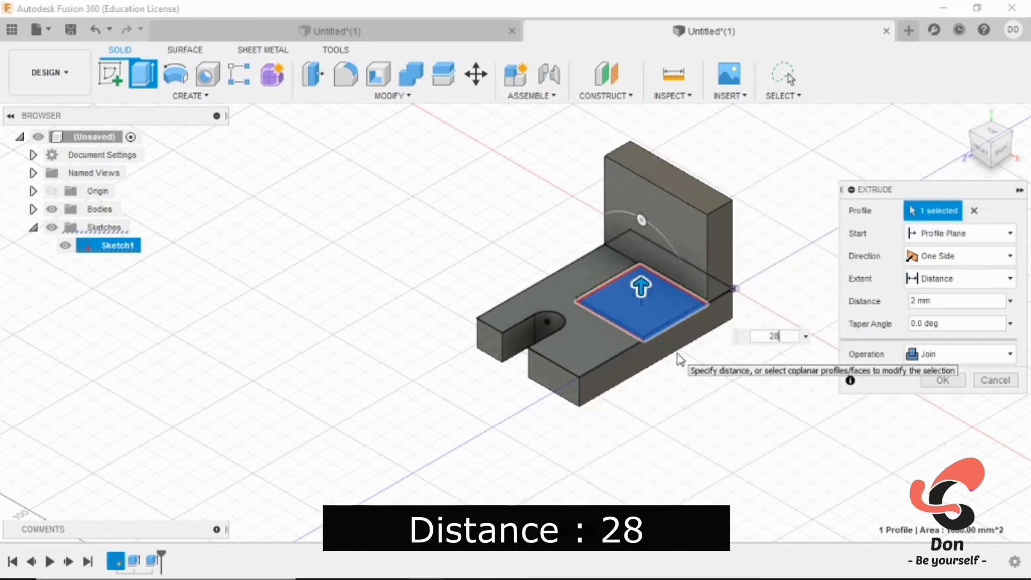
pyautogui.click(945, 353)
pyautogui.click(939, 373)
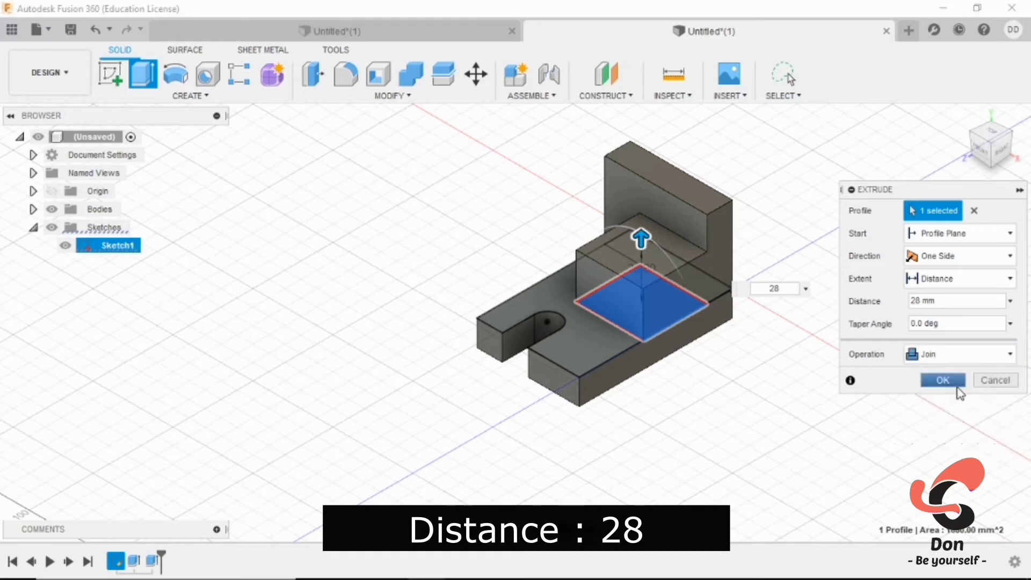
pyautogui.click(954, 380)
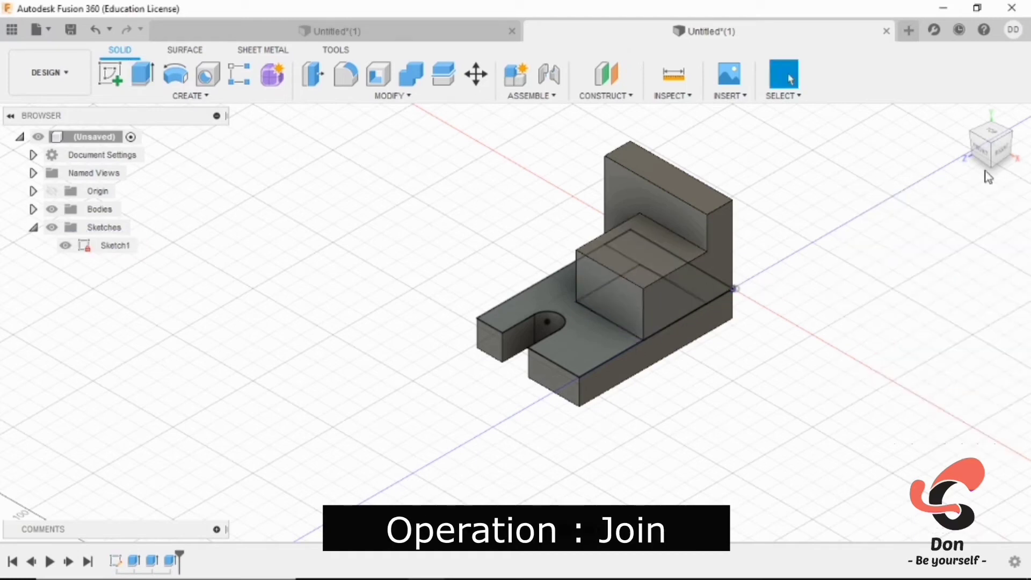
pyautogui.click(472, 293)
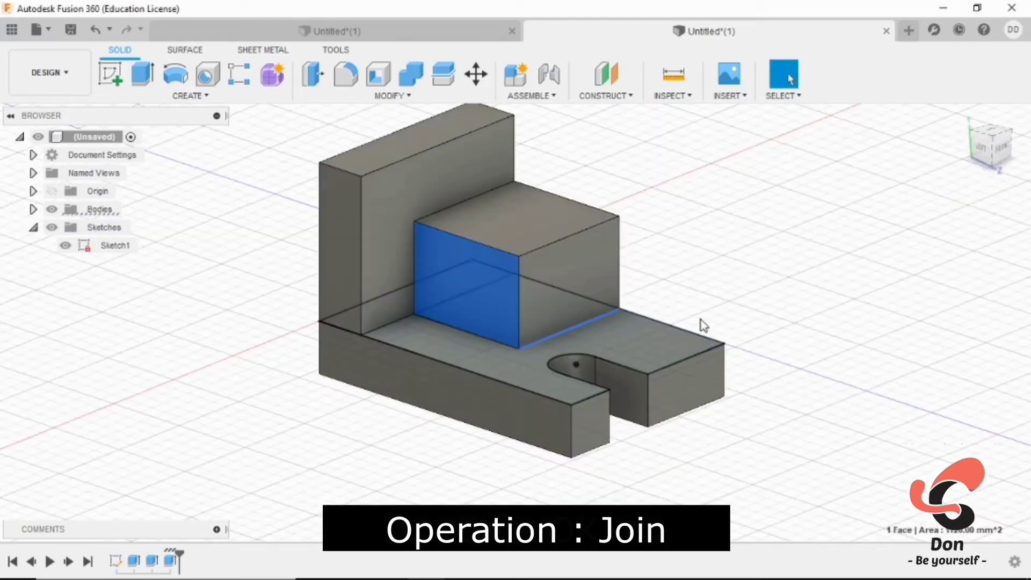
pyautogui.click(720, 267)
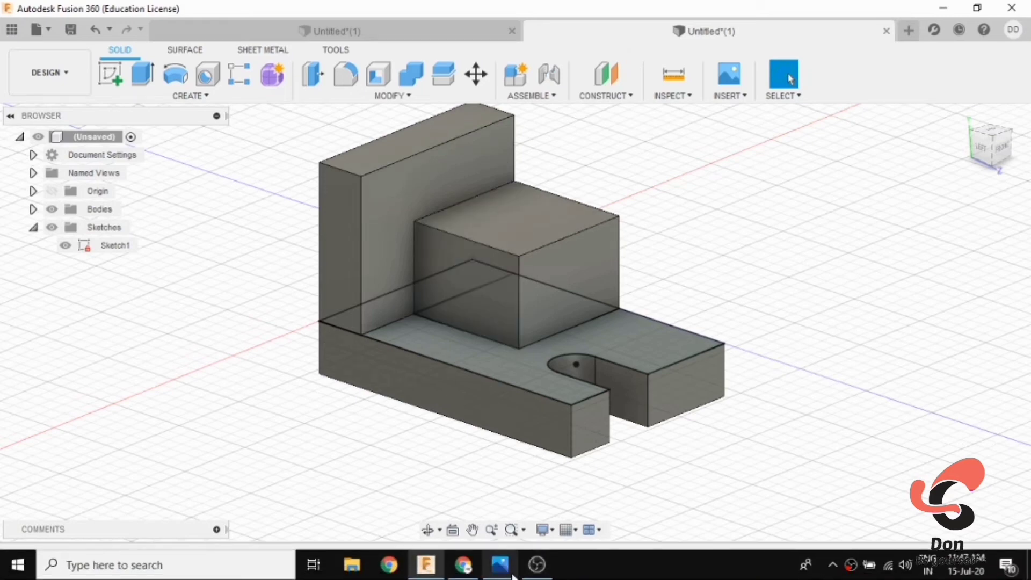
# Check the groove in the reference drawing, place a hole on the block's end face and set its distance from the top edge to 0 mm
pyautogui.click(510, 572)
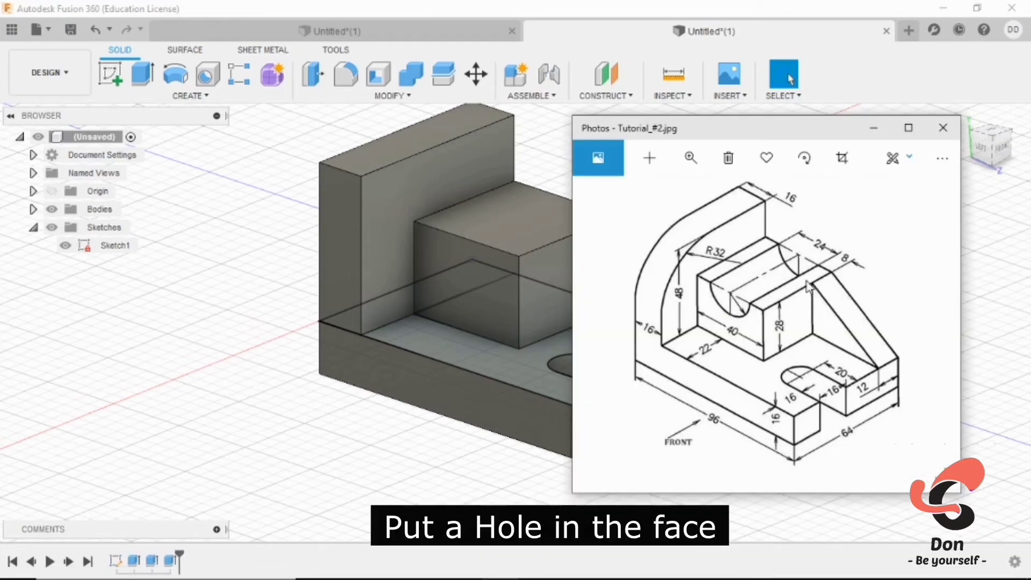
pyautogui.click(488, 440)
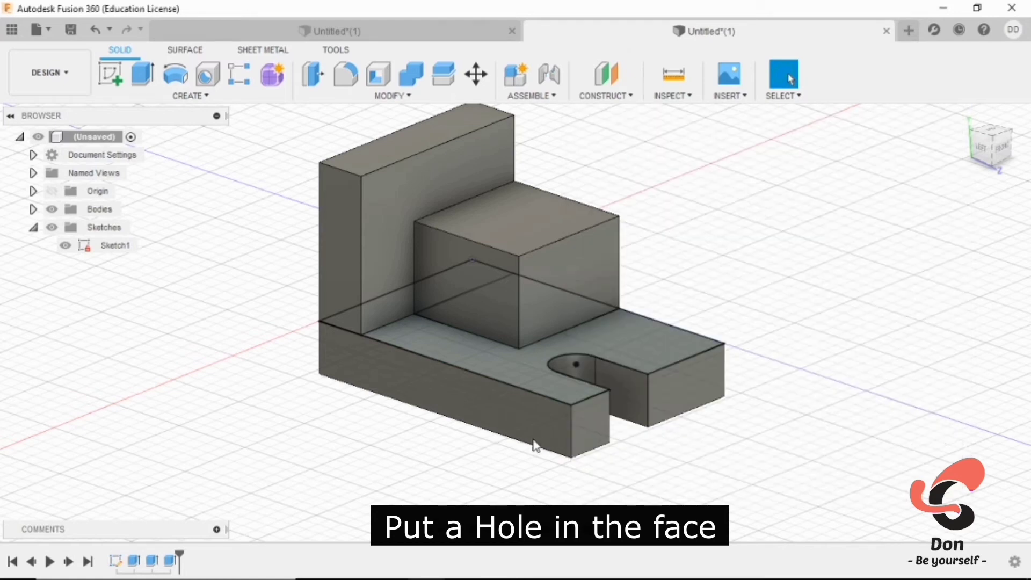
pyautogui.scroll(-2, 792, 447)
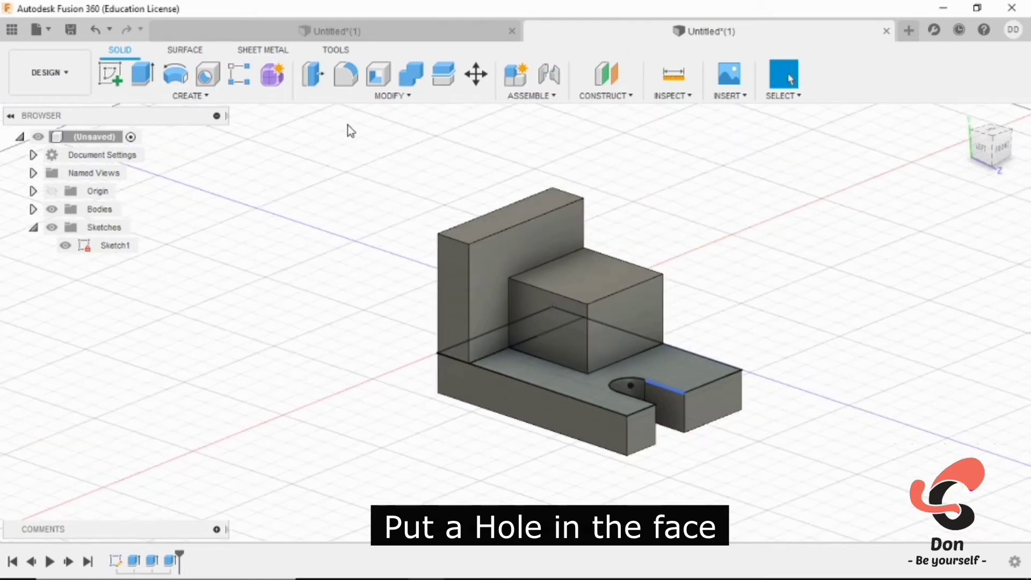
pyautogui.click(208, 81)
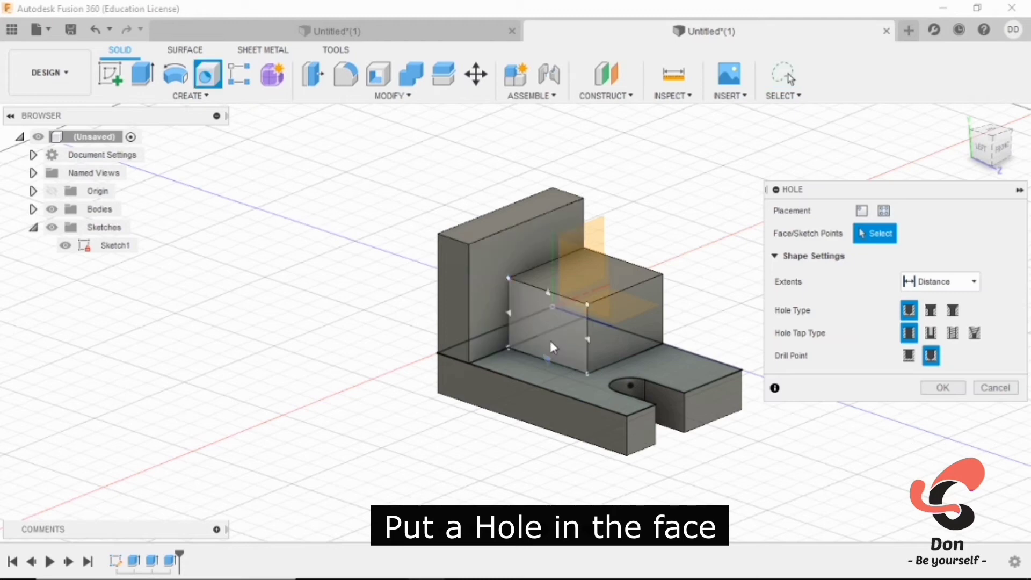
pyautogui.click(549, 341)
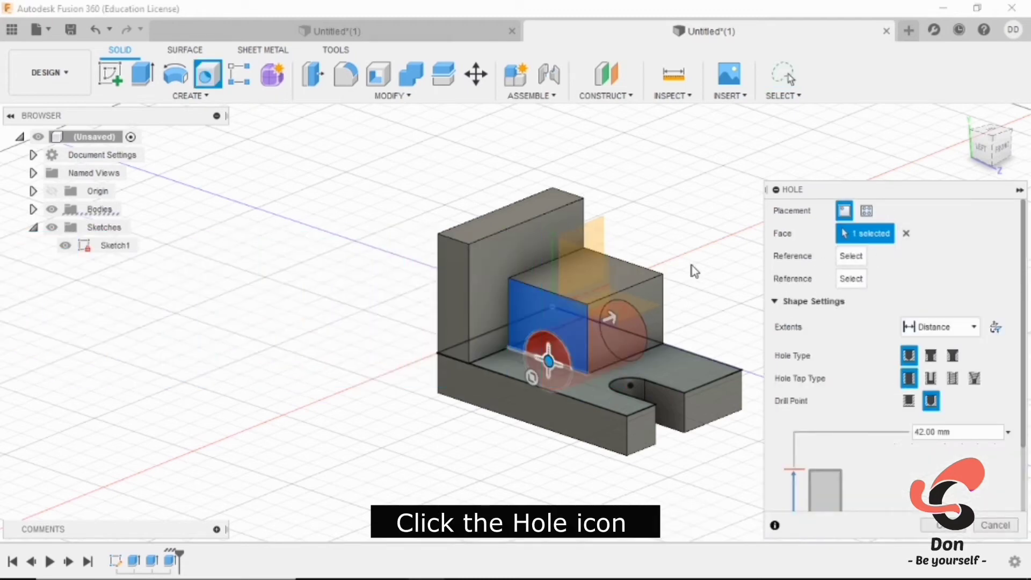
pyautogui.click(548, 293)
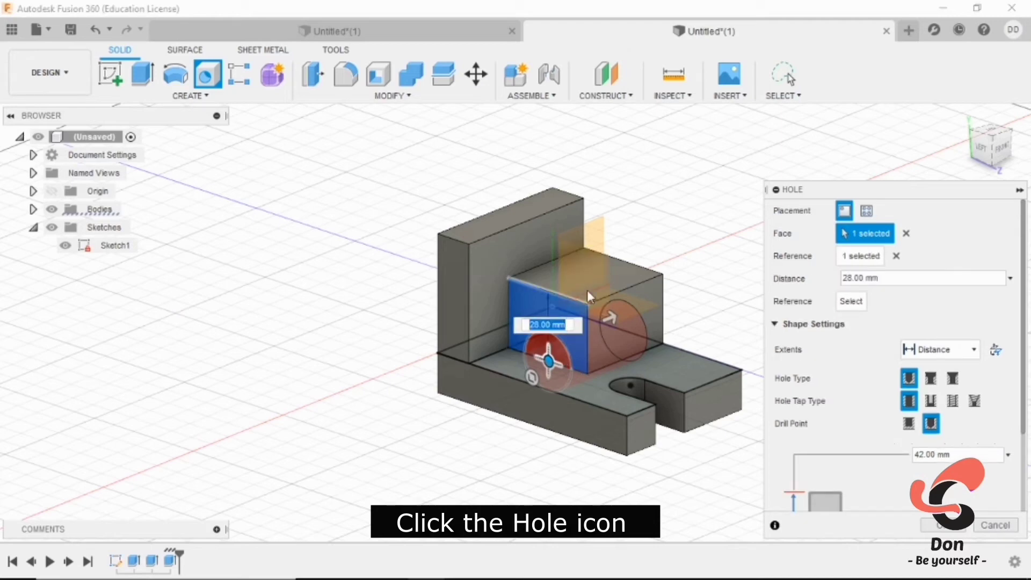
pyautogui.write('0')
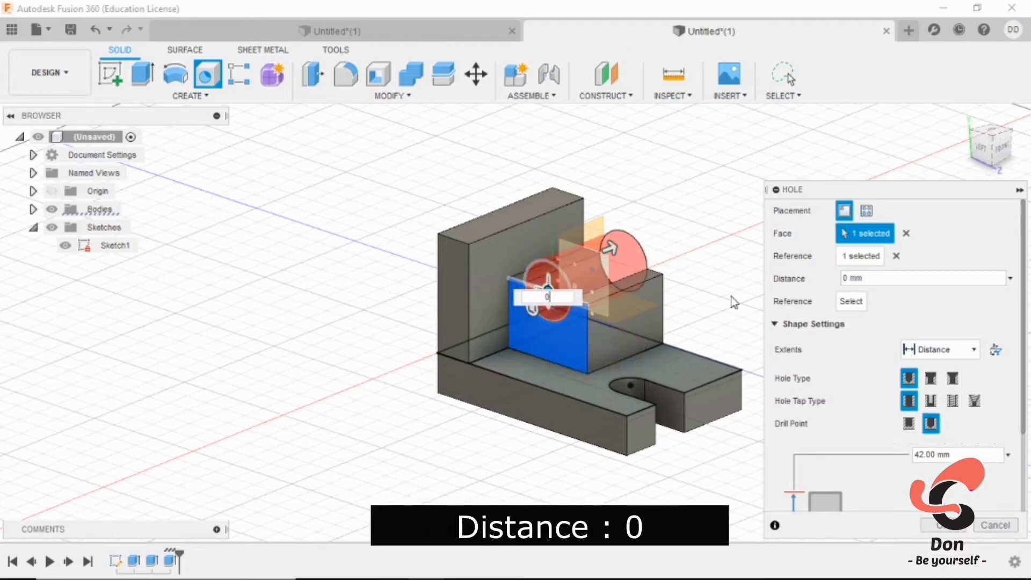
pyautogui.scroll(3, 597, 302)
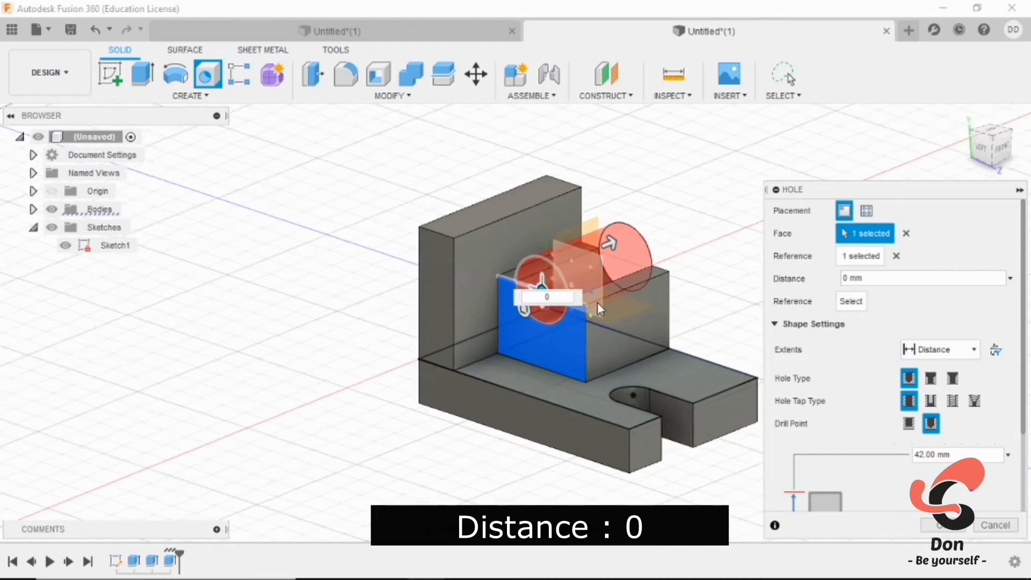
# Reference the block face's outer vertical edge and set the hole centre's distance from it to 12+8 mm
pyautogui.click(577, 356)
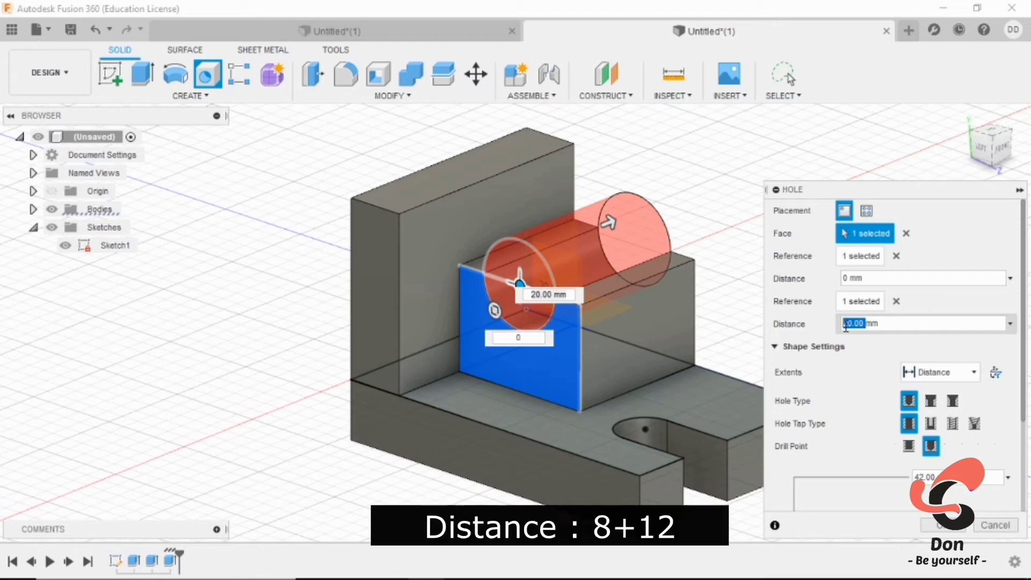
pyautogui.click(895, 330)
pyautogui.click(861, 323)
pyautogui.tripleClick(897, 324)
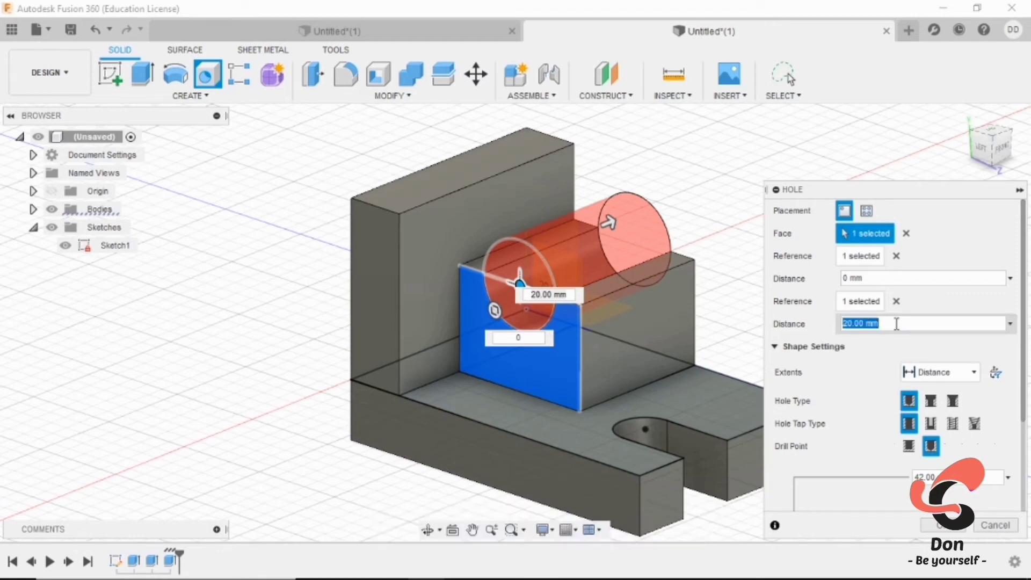
pyautogui.write('12+8')
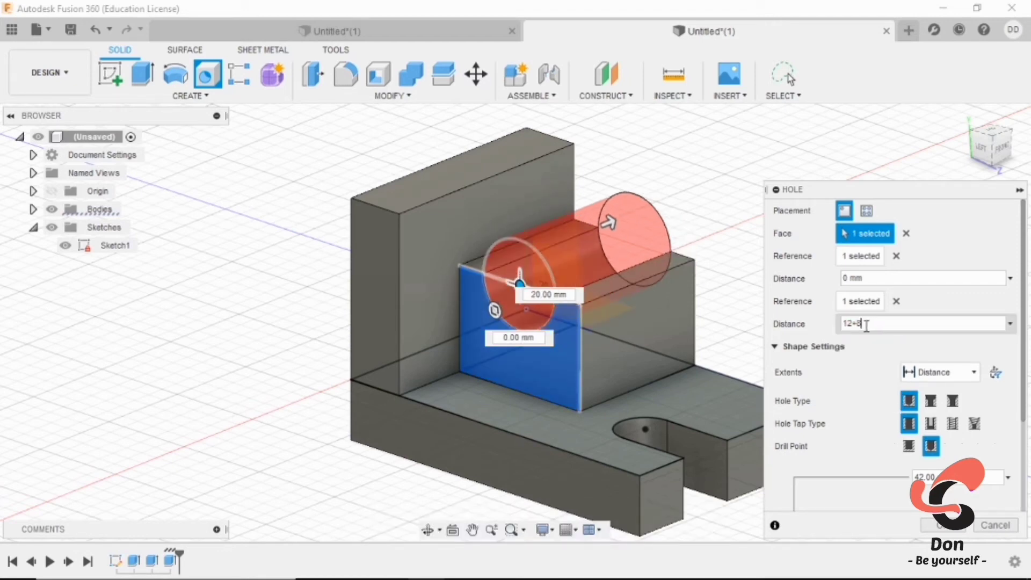
# Set the hole's extents to All and its diameter to 24 mm, then create the semicircular groove through the block
pyautogui.scroll(-3, 888, 416)
pyautogui.click(953, 245)
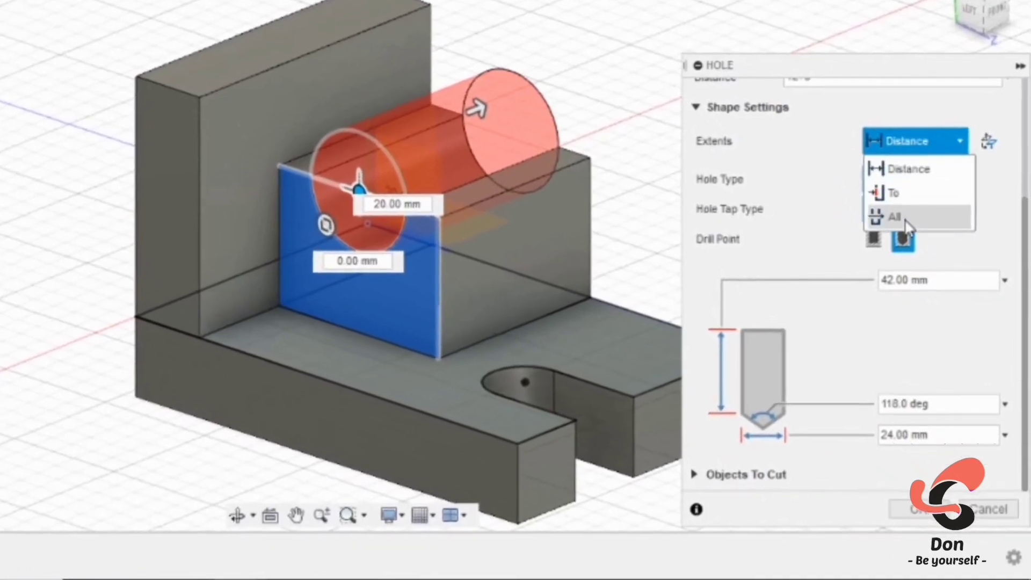
pyautogui.click(903, 241)
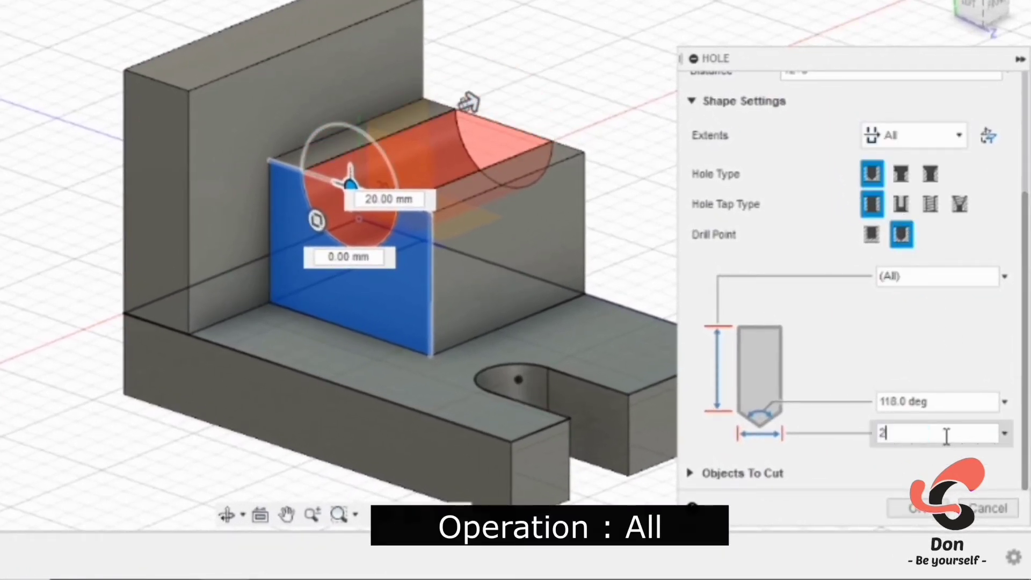
pyautogui.click(916, 508)
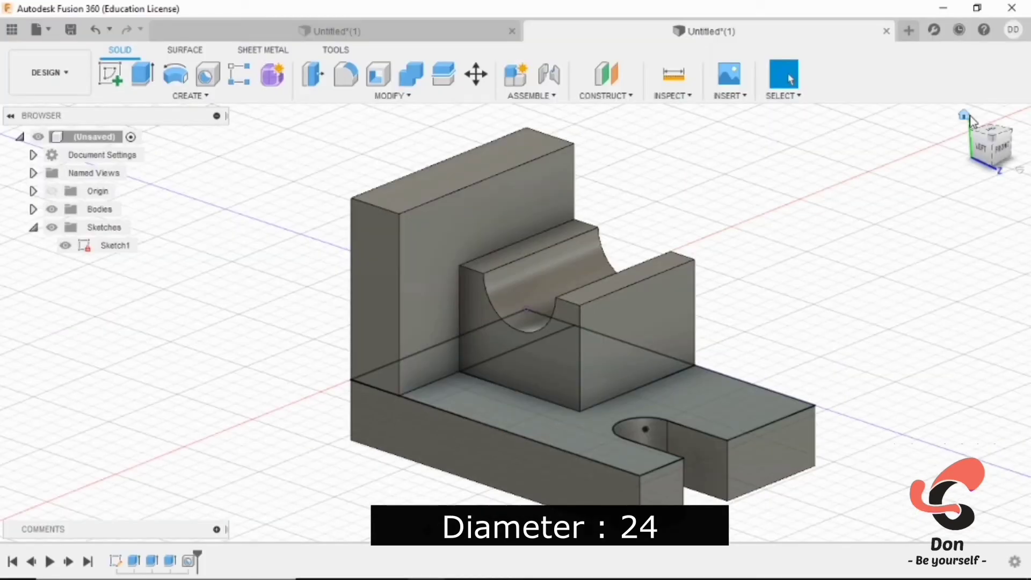
# Fillet the short corner edge at the upright wall's top with the R32 radius given in the reference drawing
pyautogui.click(965, 116)
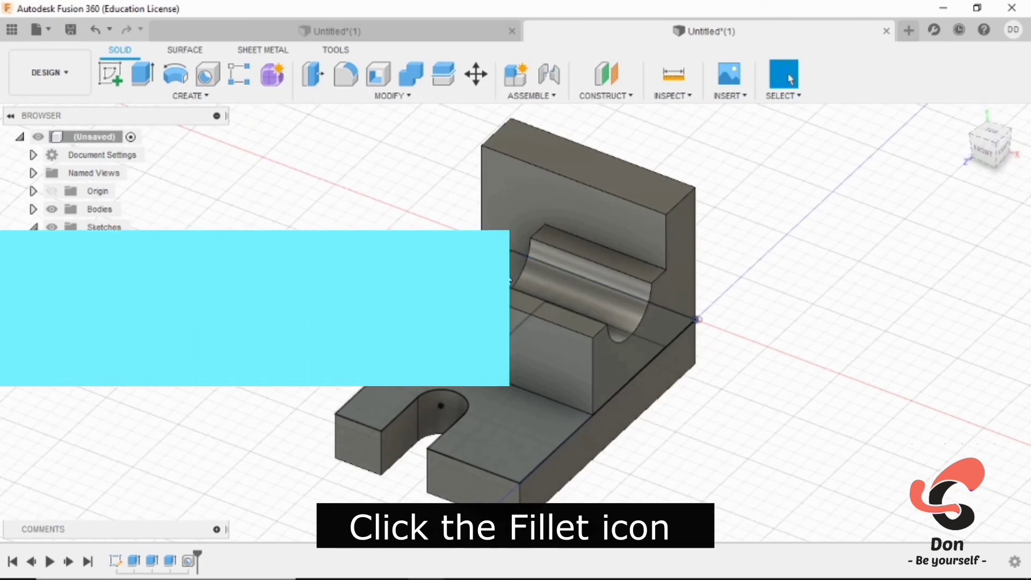
pyautogui.click(345, 75)
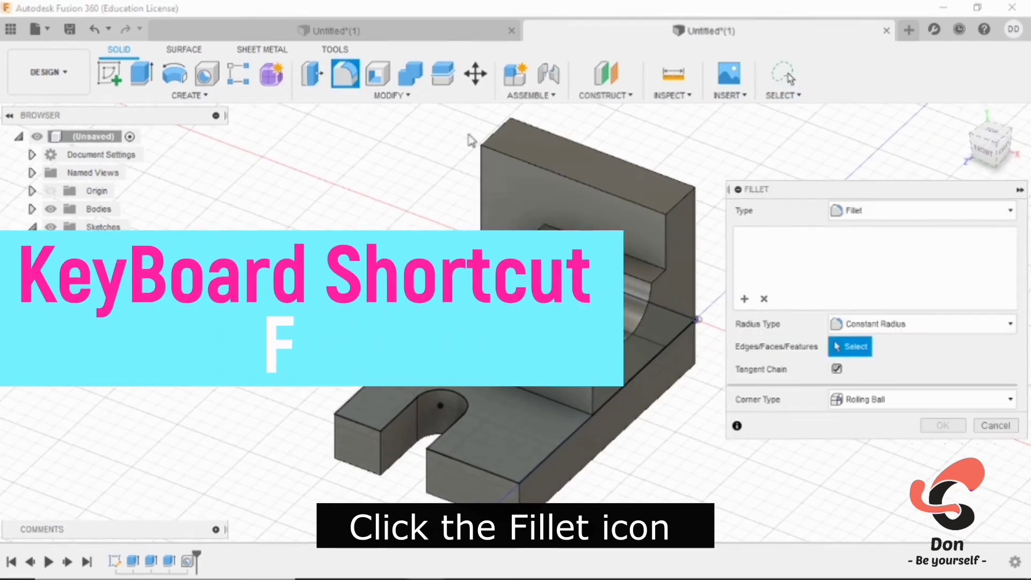
pyautogui.click(492, 133)
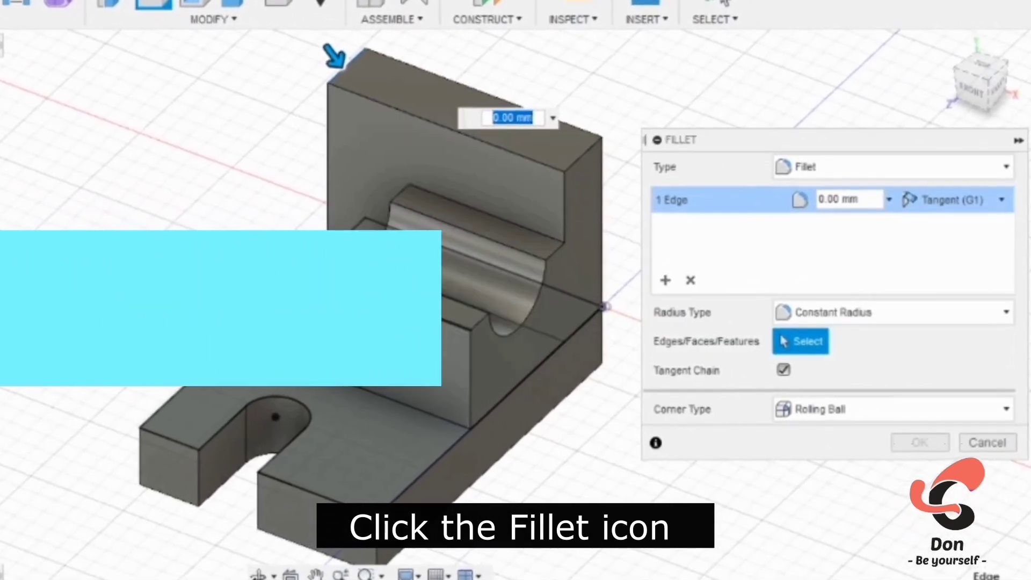
pyautogui.hotkey('alt', 'Tab')
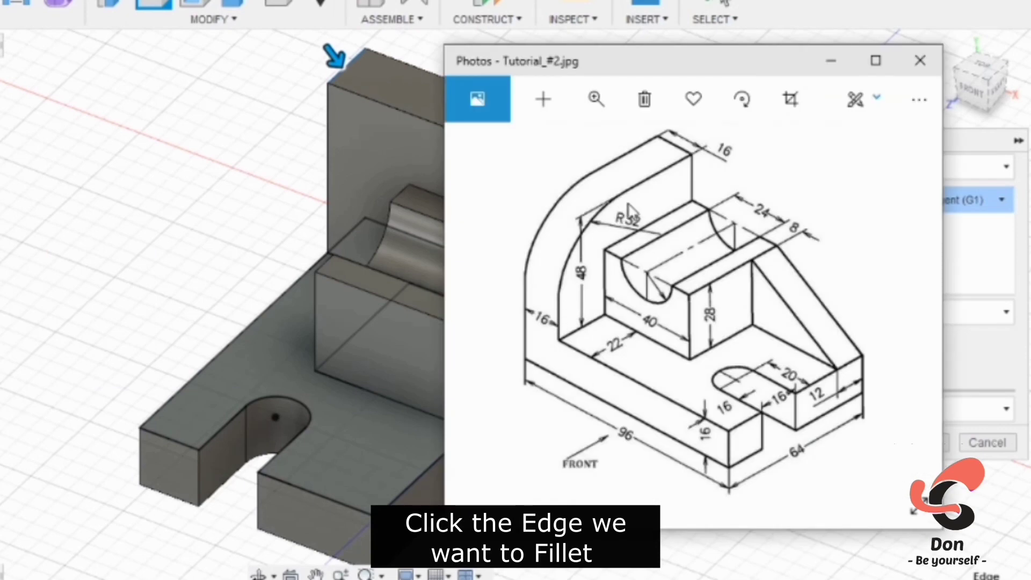
pyautogui.hotkey('alt', 'Tab')
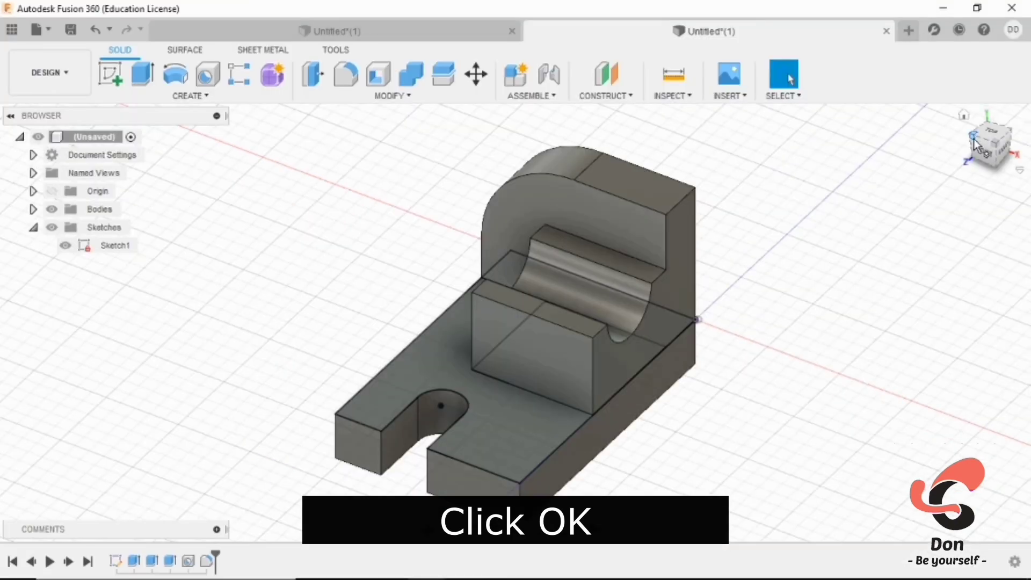
# Check the rib in the reference drawing and start a new sketch on the bracket's long side face next to the block
pyautogui.moveTo(981, 84)
pyautogui.mouseDown()
pyautogui.moveTo(1015, 68)
pyautogui.moveTo(980, 86)
pyautogui.mouseUp()
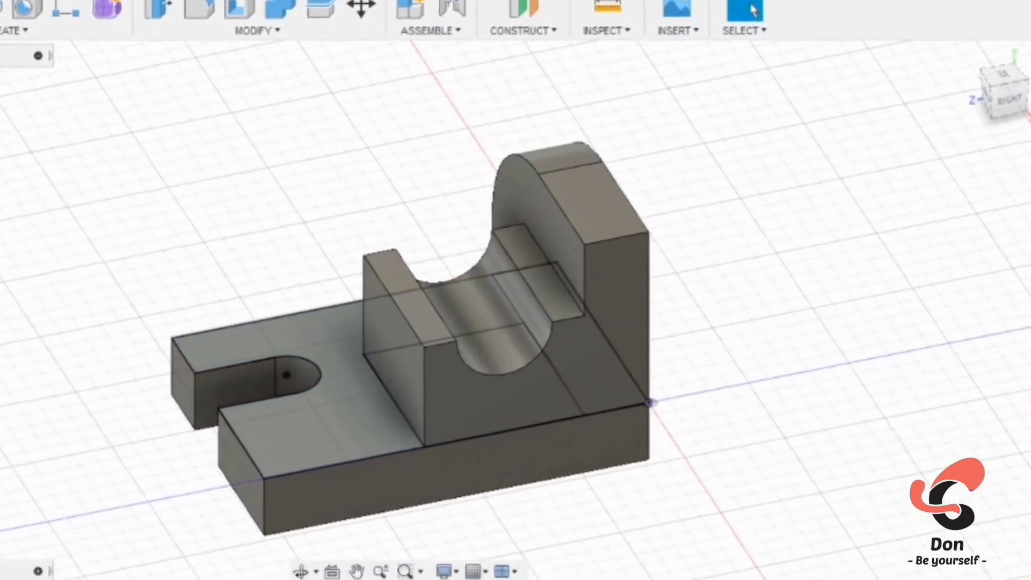
pyautogui.click(553, 579)
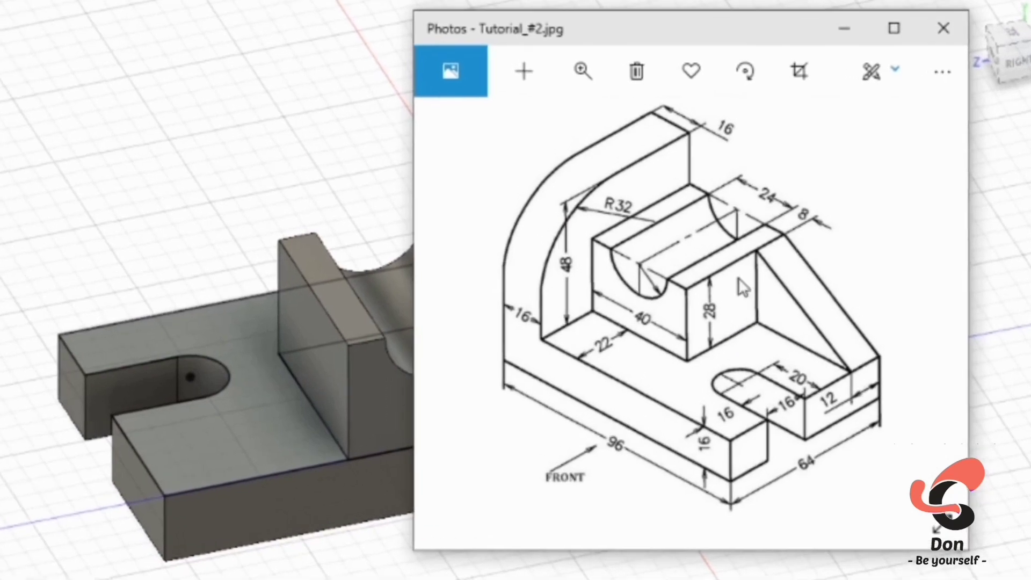
pyautogui.click(57, 160)
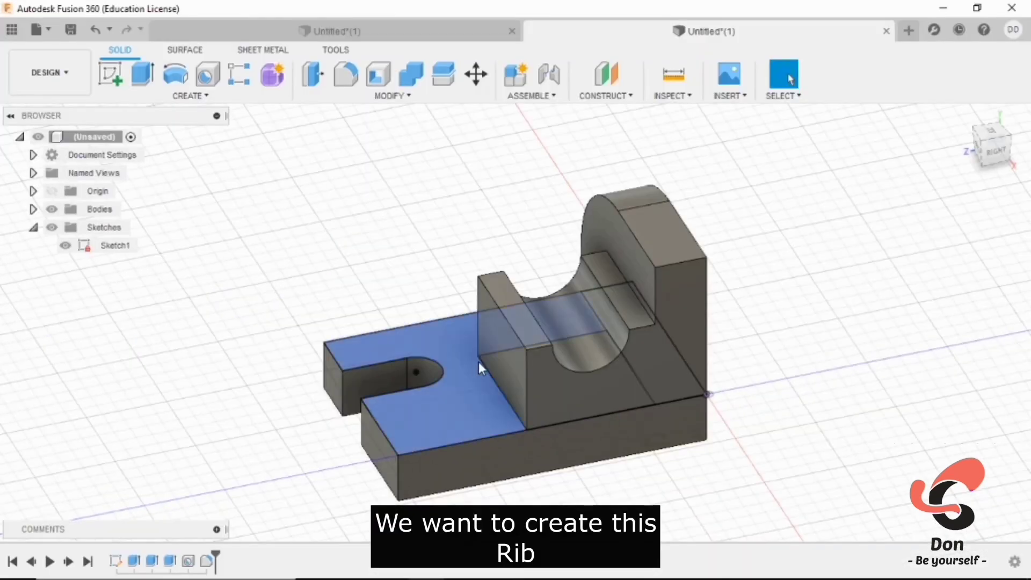
pyautogui.click(402, 449)
pyautogui.click(112, 74)
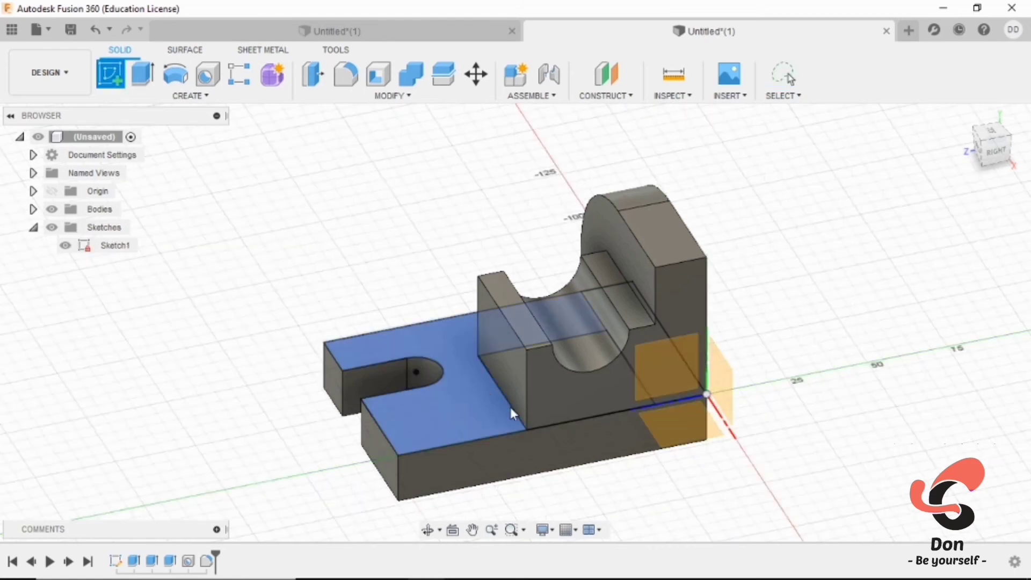
pyautogui.click(572, 448)
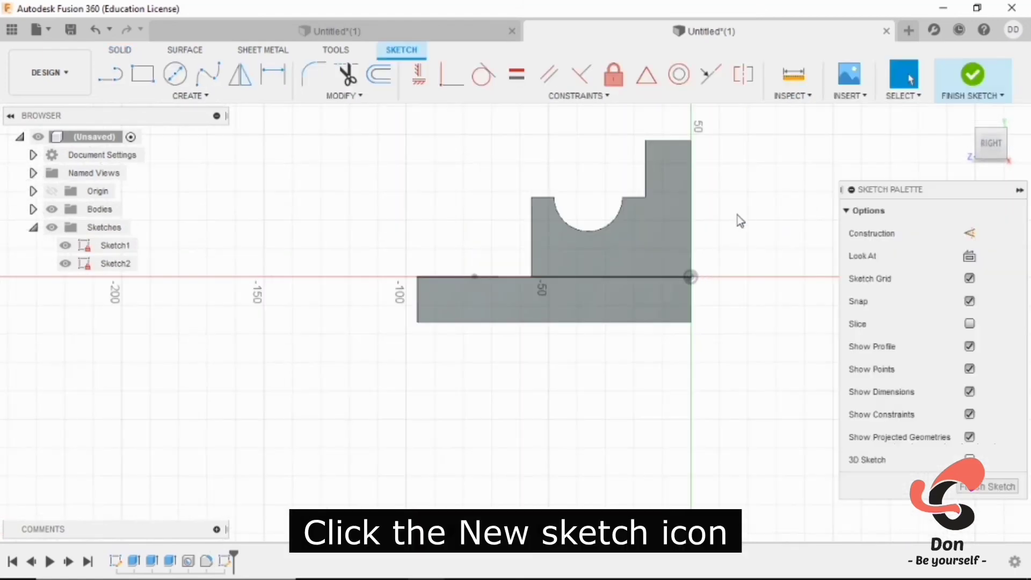
# Sketch a diagonal line from the block's upper outer corner to the base's top end corner and finish the sketch
pyautogui.click(112, 74)
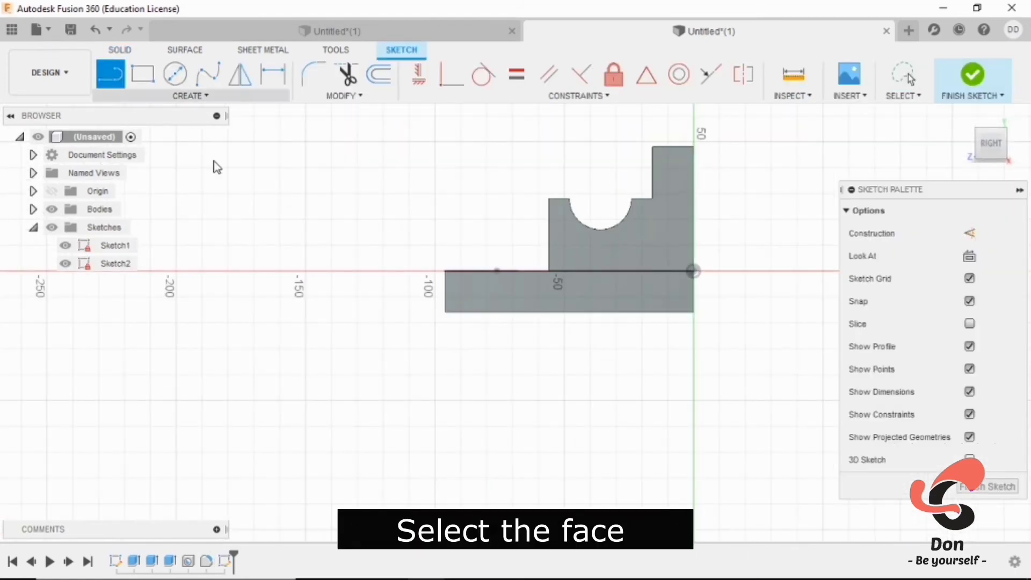
pyautogui.click(550, 201)
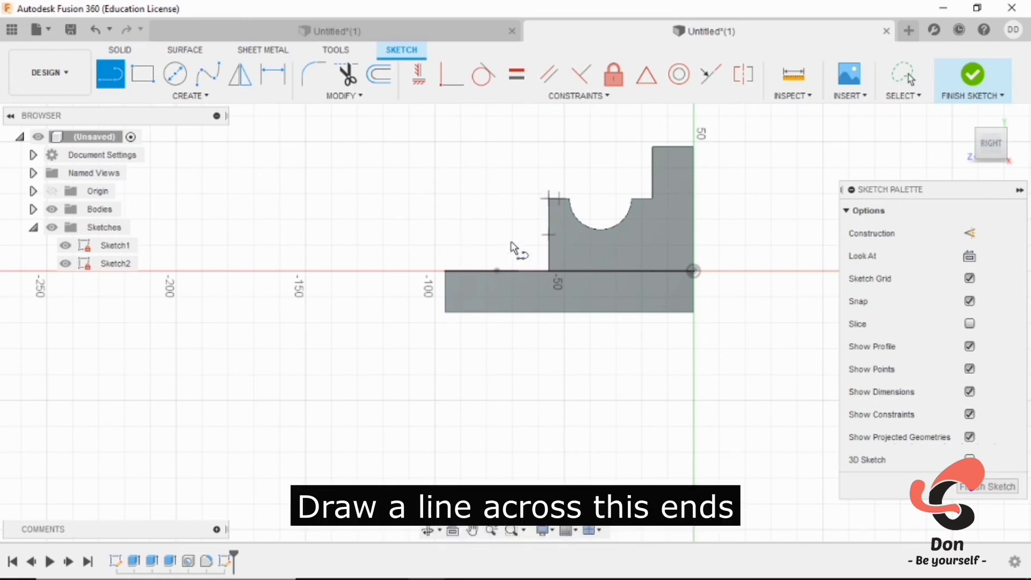
pyautogui.click(444, 271)
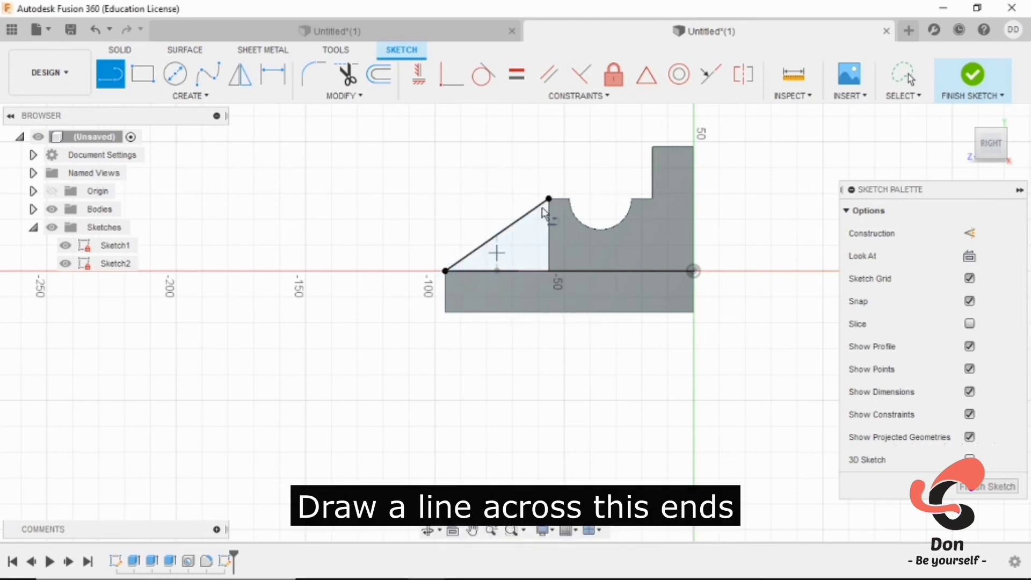
pyautogui.click(988, 487)
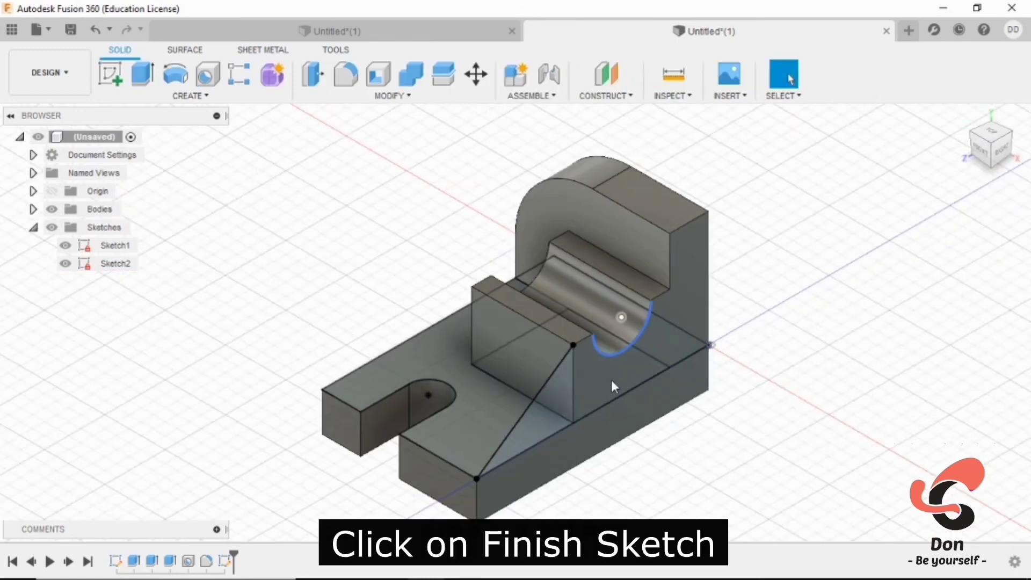
# Create a rib from the diagonal line with one-direction thickness of -12 mm and To Next depth, then hide the Sketches folder
pyautogui.click(204, 95)
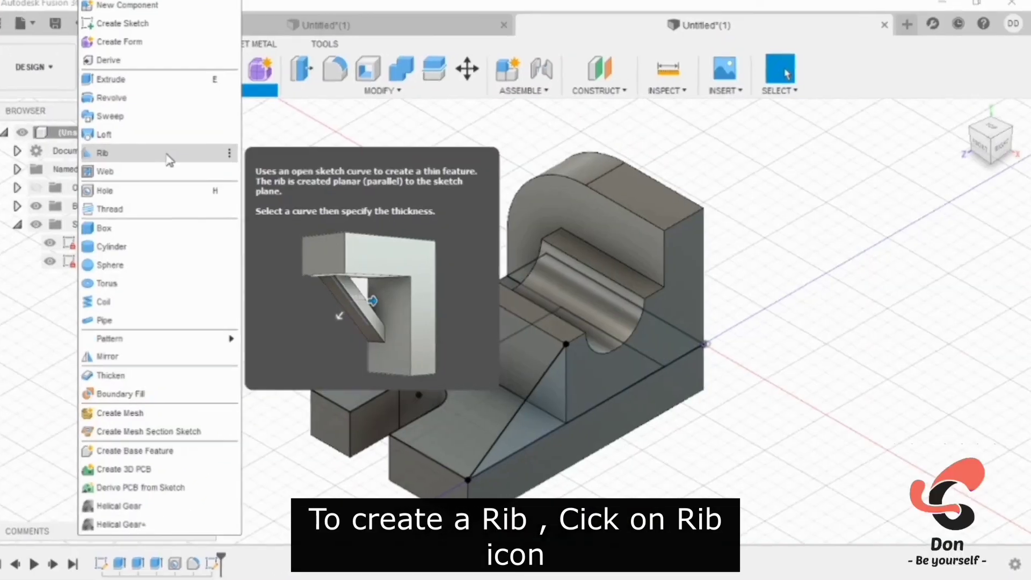
pyautogui.click(271, 177)
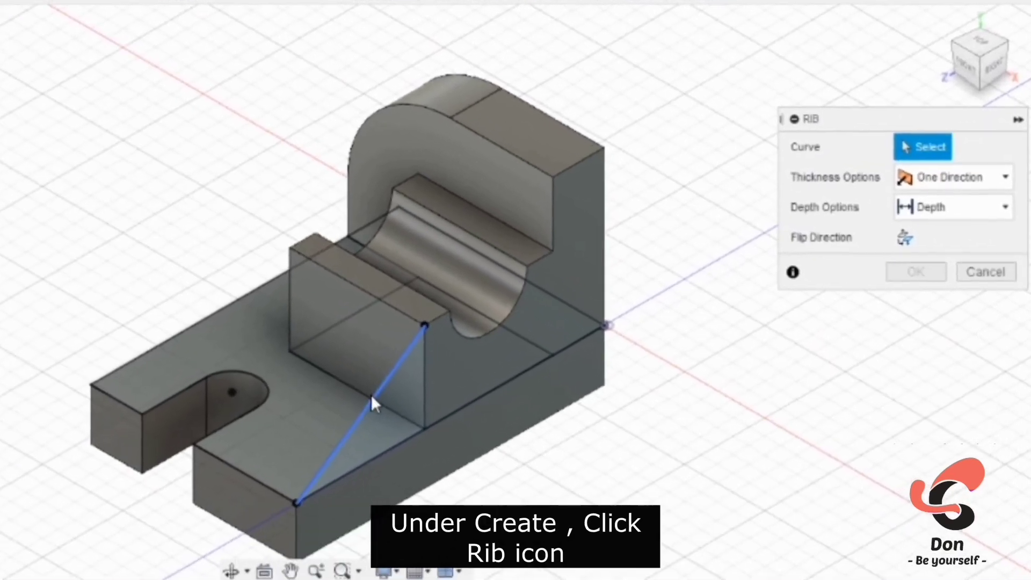
pyautogui.click(483, 400)
pyautogui.click(962, 183)
pyautogui.click(980, 227)
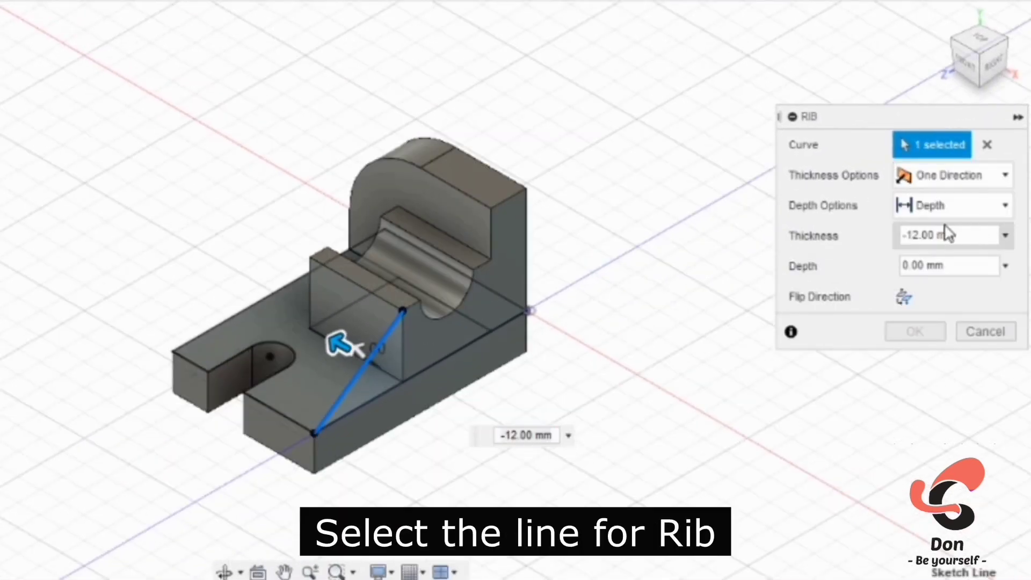
pyautogui.click(940, 210)
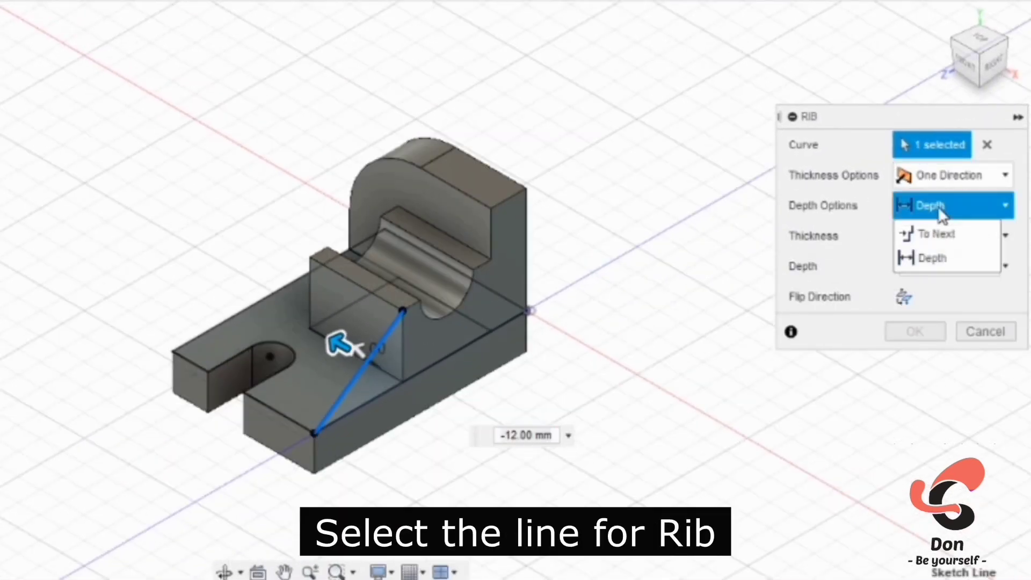
pyautogui.click(945, 236)
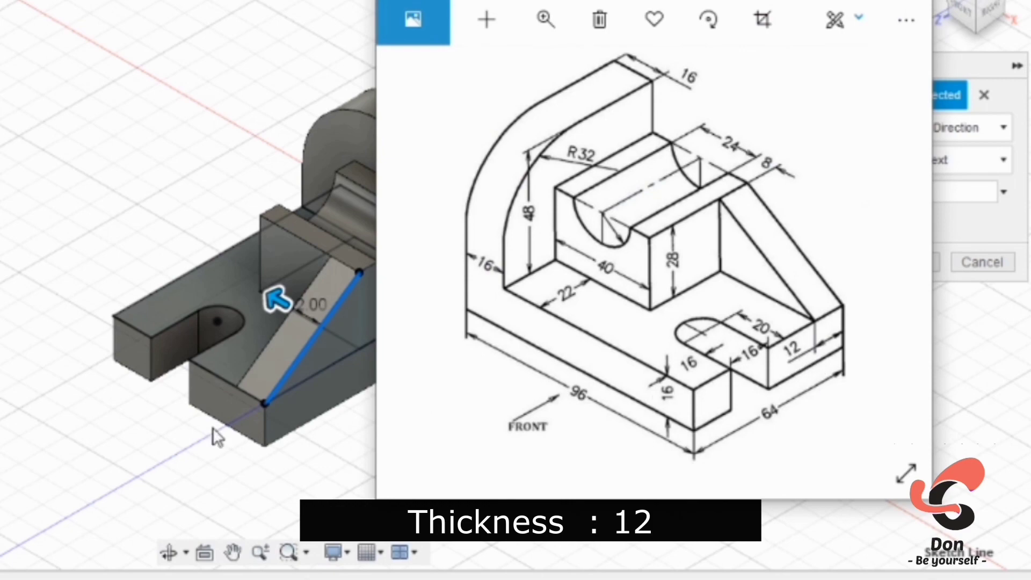
pyautogui.click(911, 261)
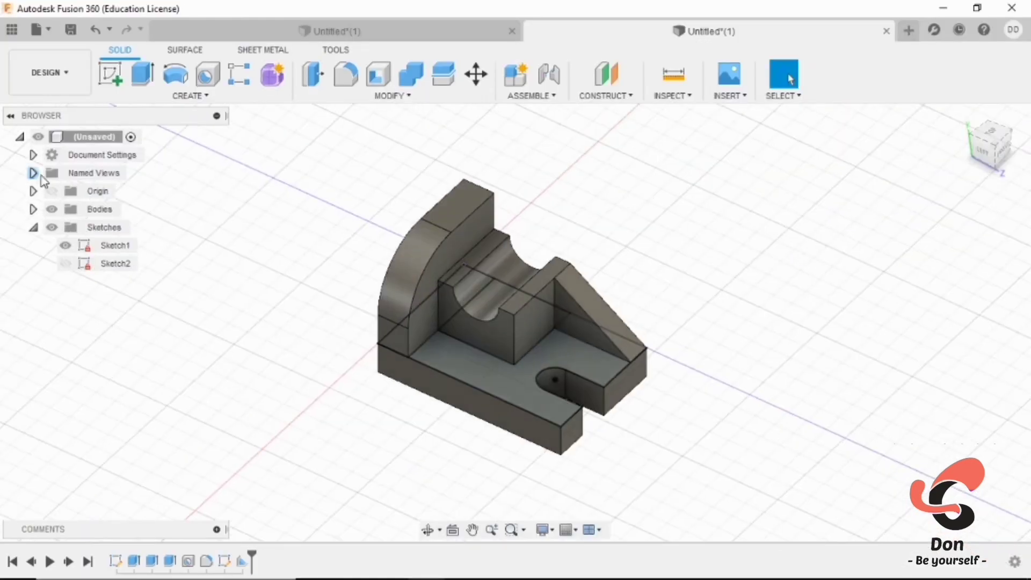
pyautogui.click(52, 228)
pyautogui.scroll(-2, 261, 258)
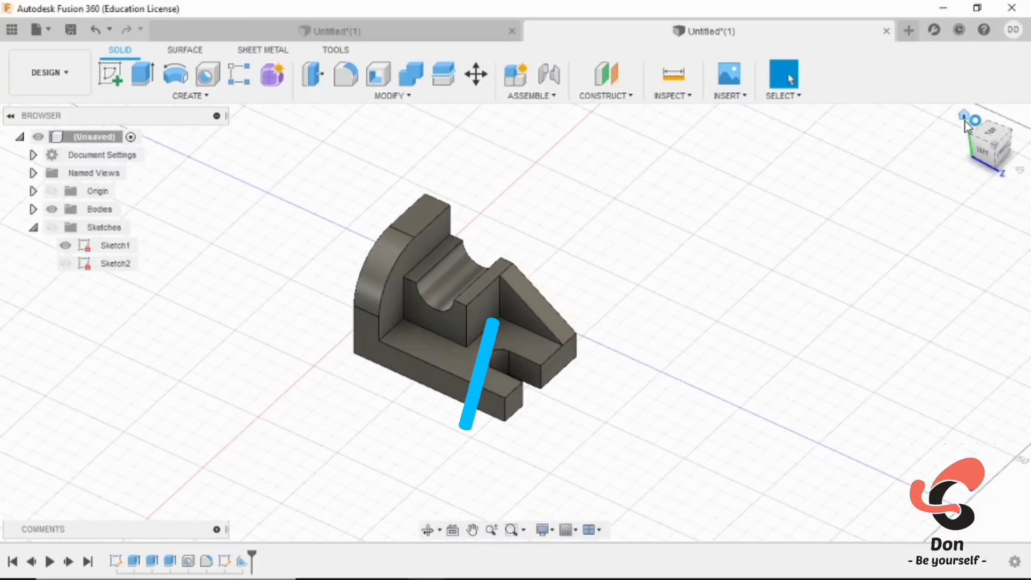
# Apply the Aluminum - Anodized Rough (Red) appearance from the Fusion 360 library to the whole bracket body
pyautogui.click(965, 120)
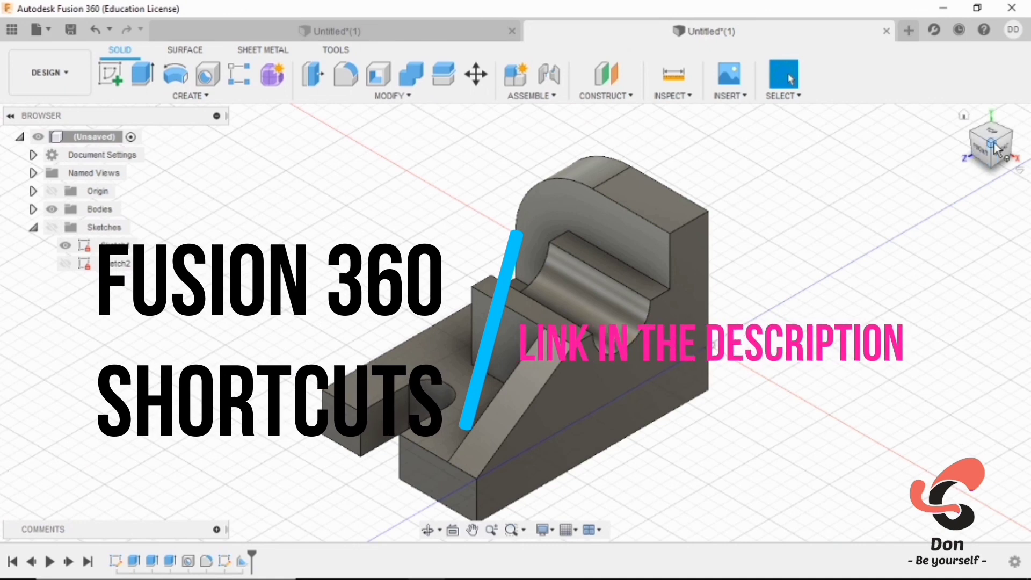
pyautogui.rightClick(831, 234)
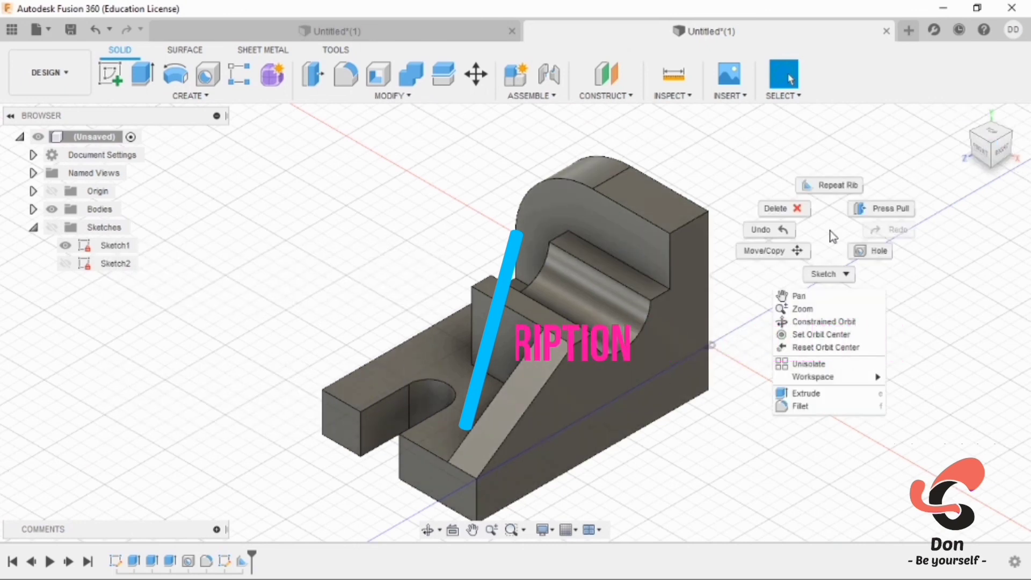
pyautogui.click(830, 231)
pyautogui.press('a')
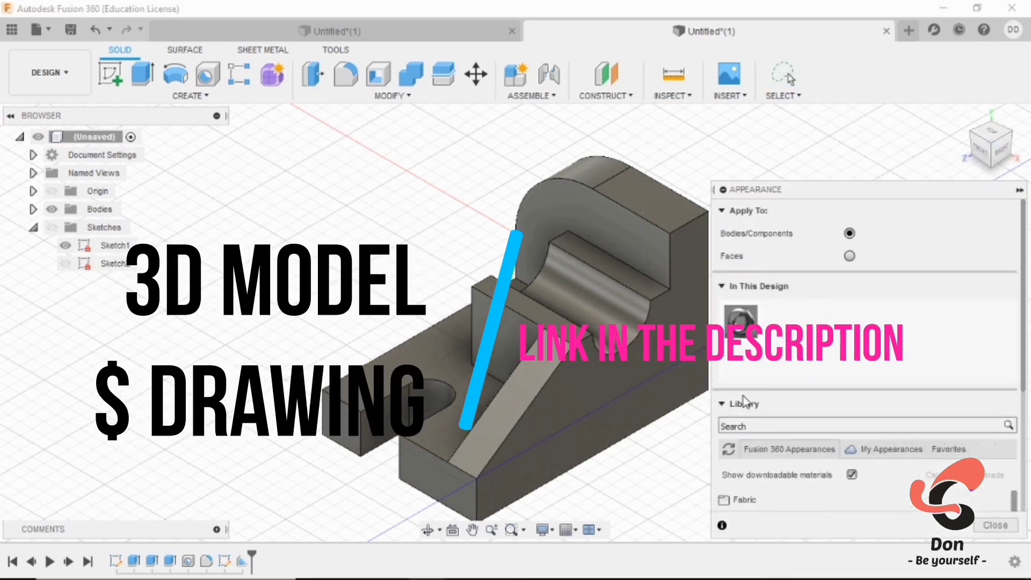
pyautogui.scroll(-3, 747, 401)
pyautogui.click(764, 438)
pyautogui.click(768, 422)
pyautogui.scroll(-5, 794, 447)
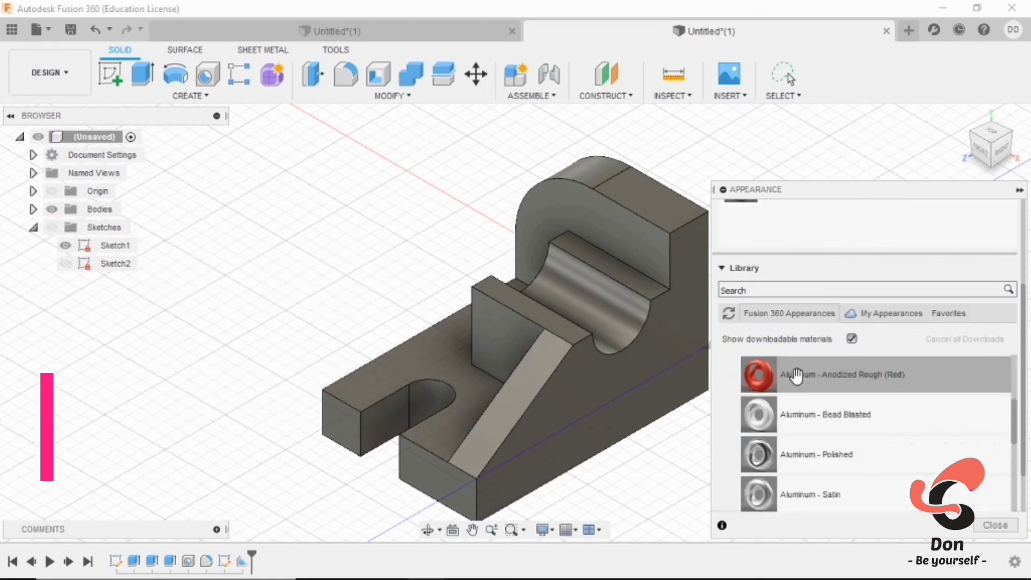
pyautogui.moveTo(797, 376); pyautogui.dragTo(549, 355)
pyautogui.scroll(-3, 472, 257)
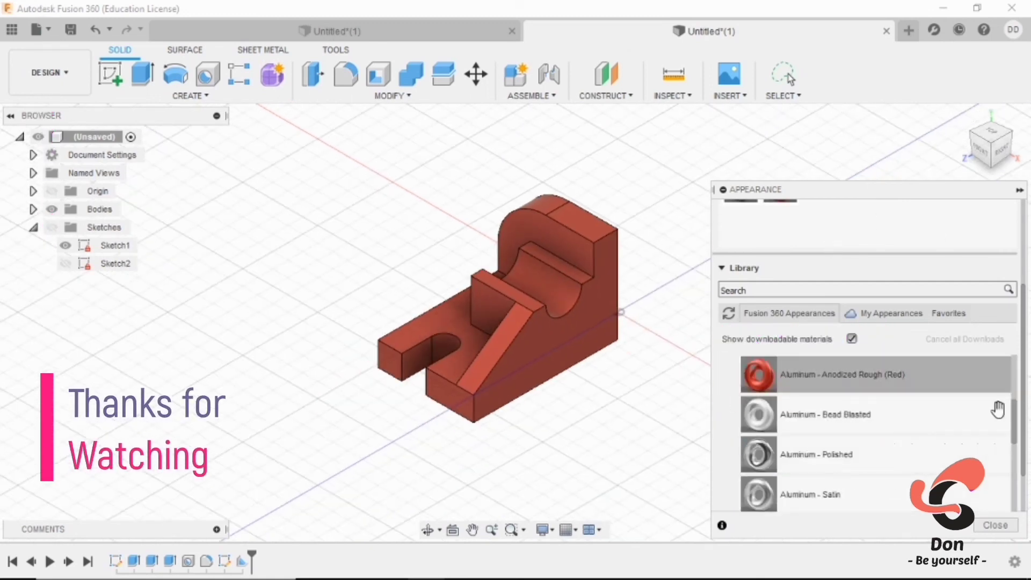
pyautogui.click(995, 525)
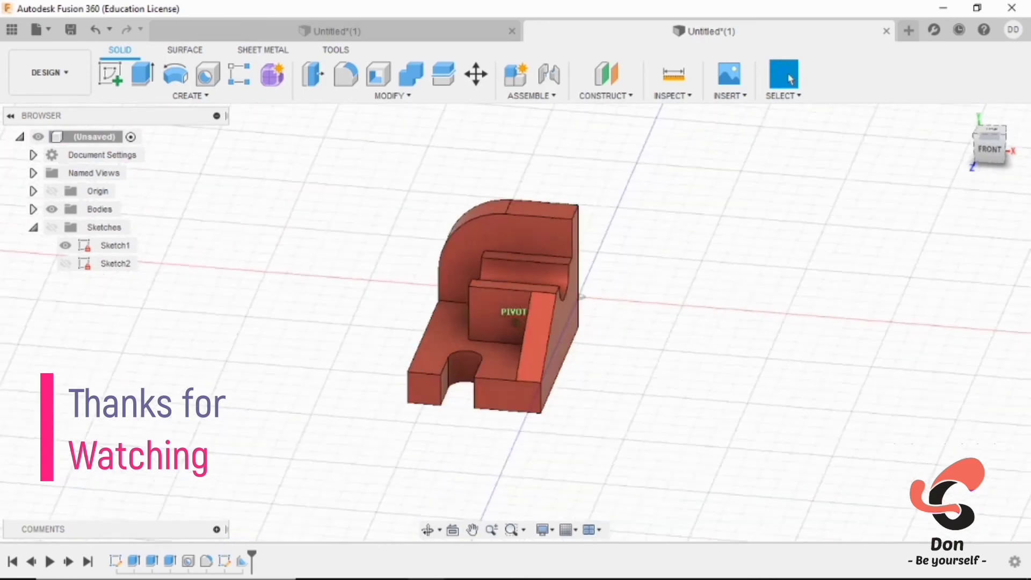